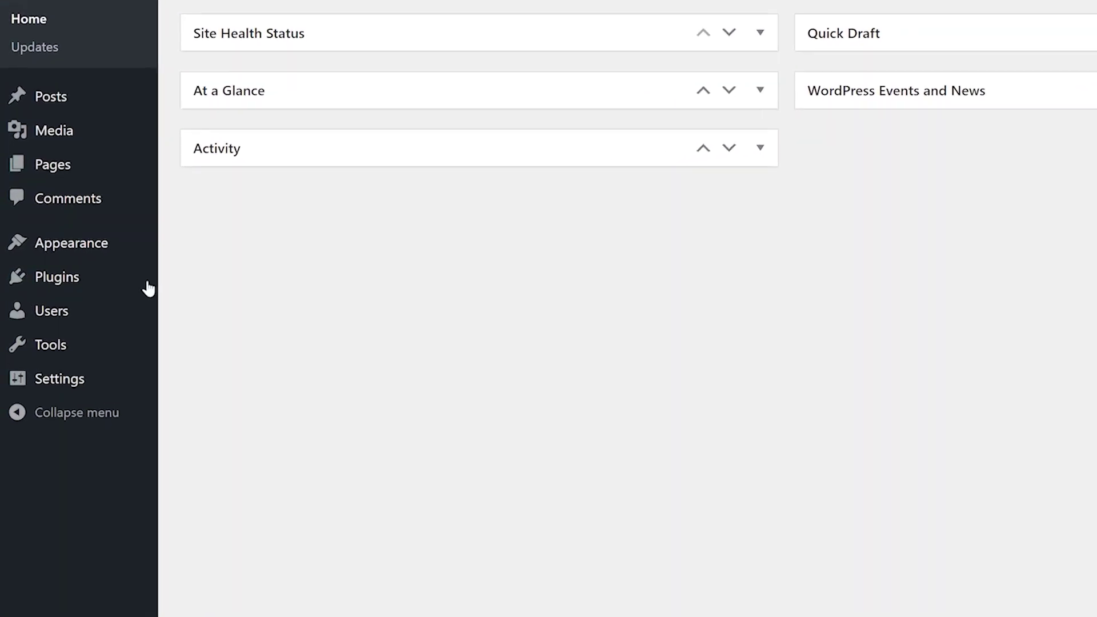
# Step: Search the plugin directory for 'FluentCRM', then install and activate it
pyautogui.moveTo(117, 285)
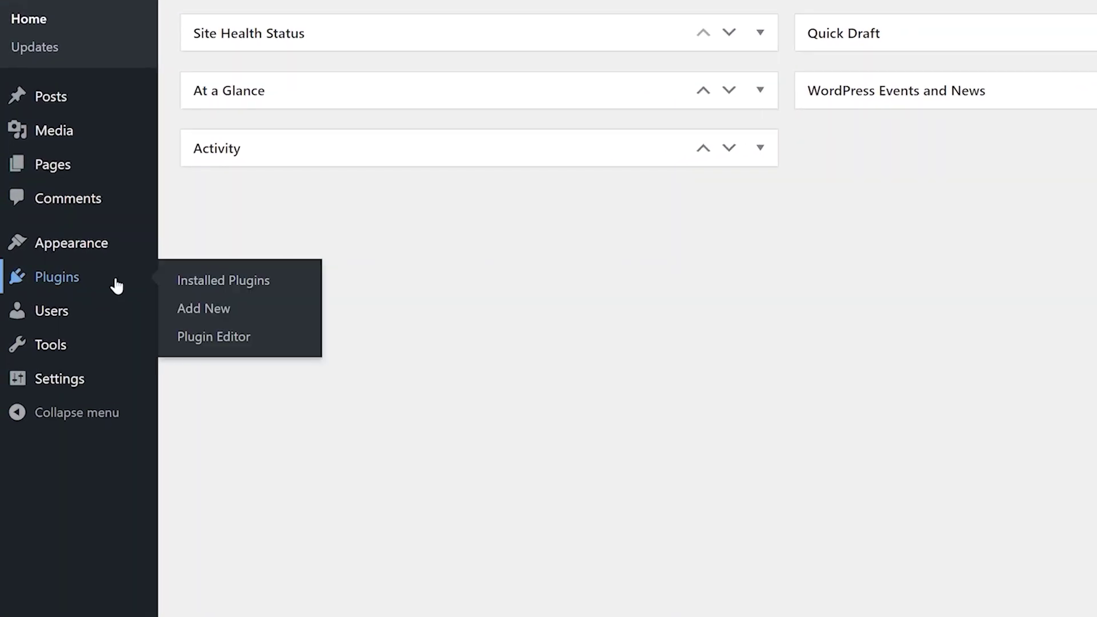
pyautogui.click(187, 312)
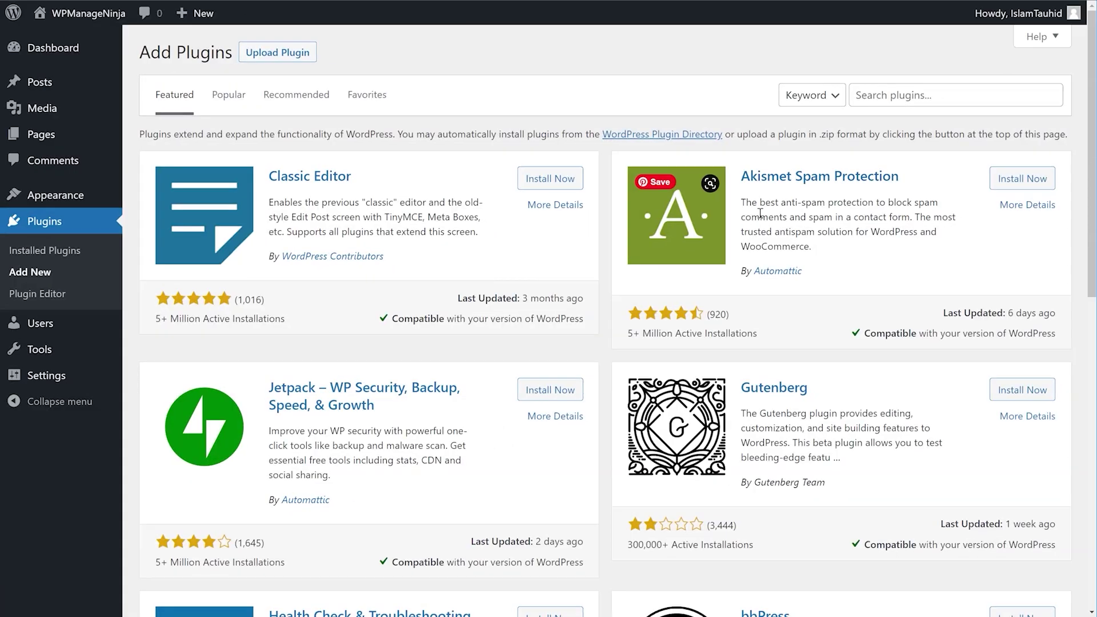
pyautogui.click(931, 93)
pyautogui.write('FluentCRM')
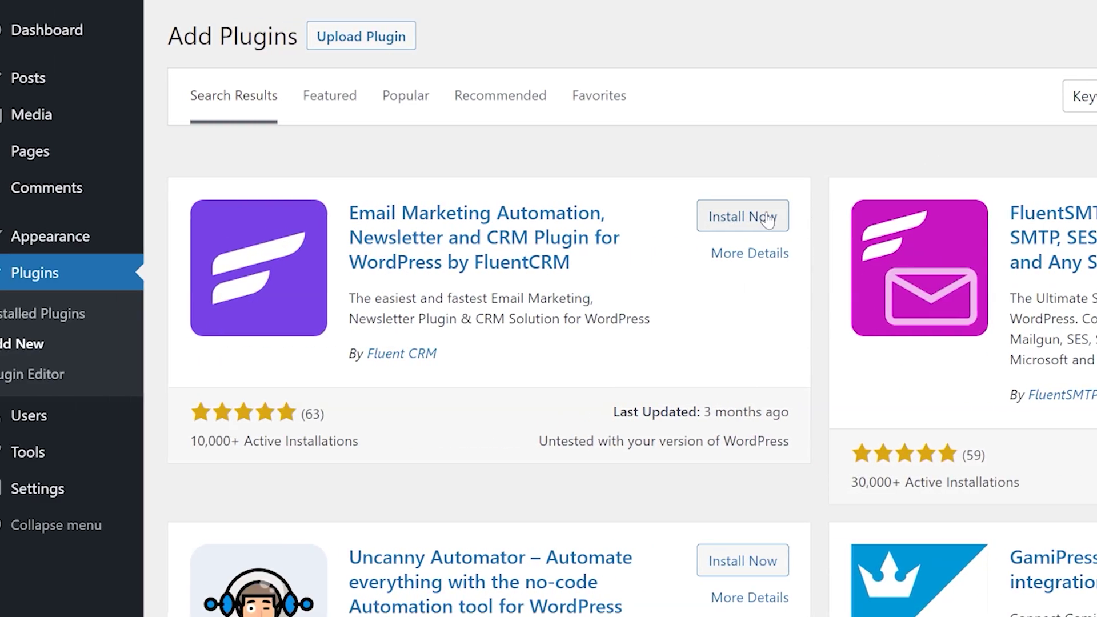
pyautogui.click(352, 217)
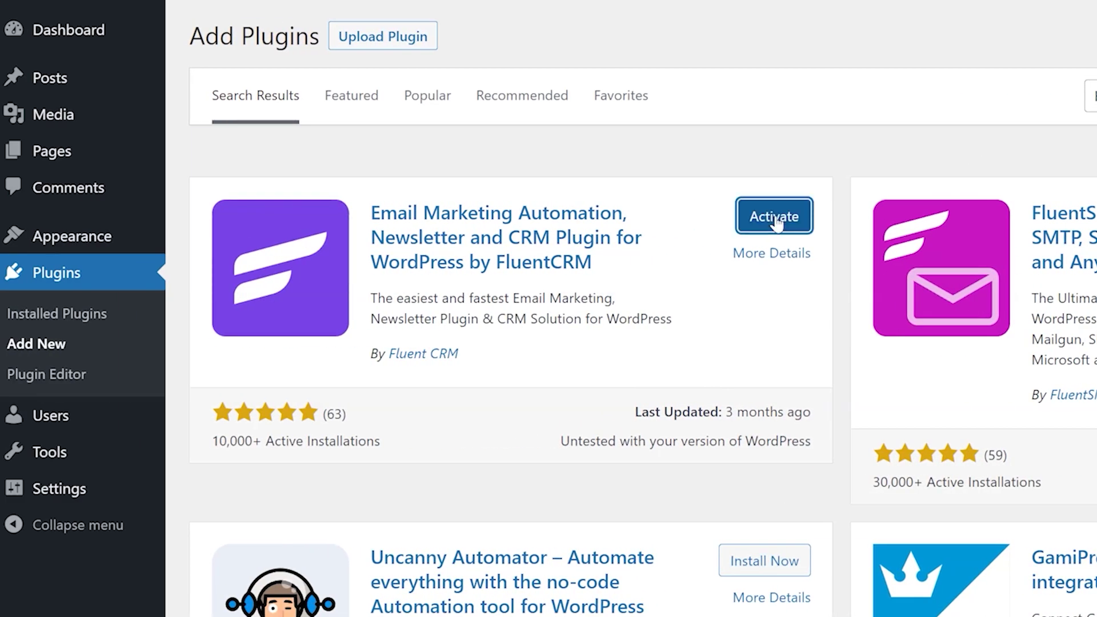
pyautogui.click(775, 217)
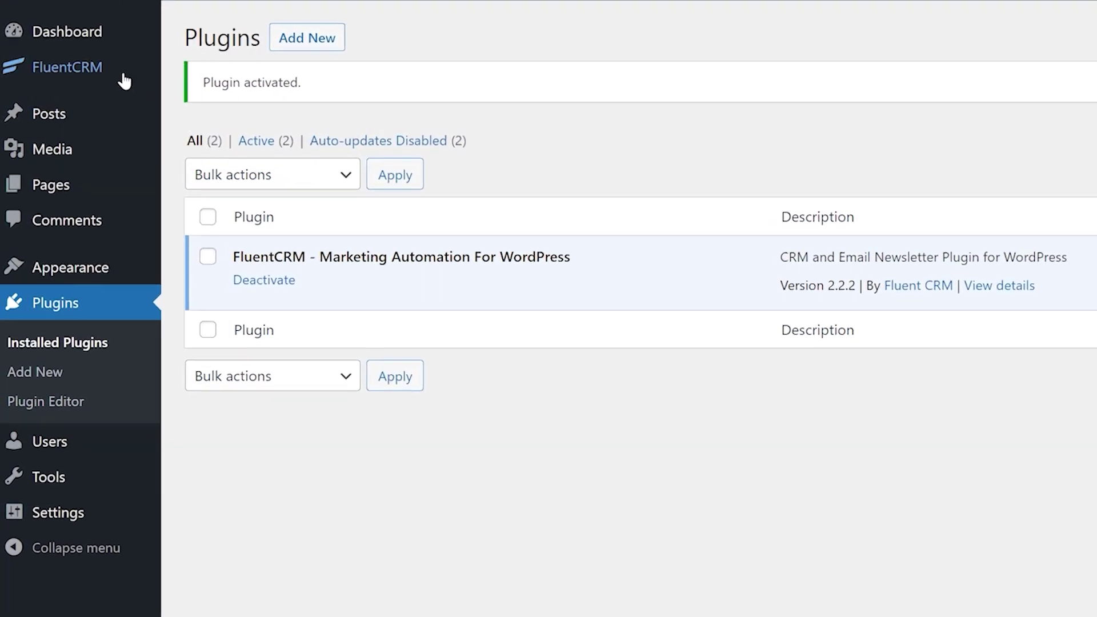
pyautogui.moveTo(116, 73)
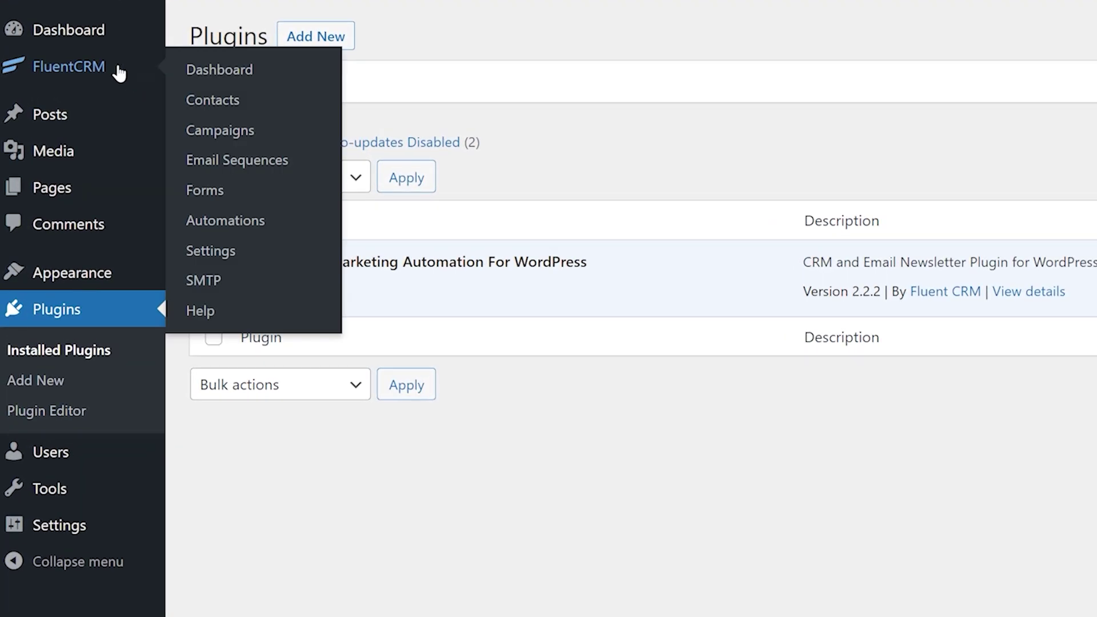
# Step: Start the FluentCRM setup wizard with WPManageNinja as the business name
pyautogui.click(119, 73)
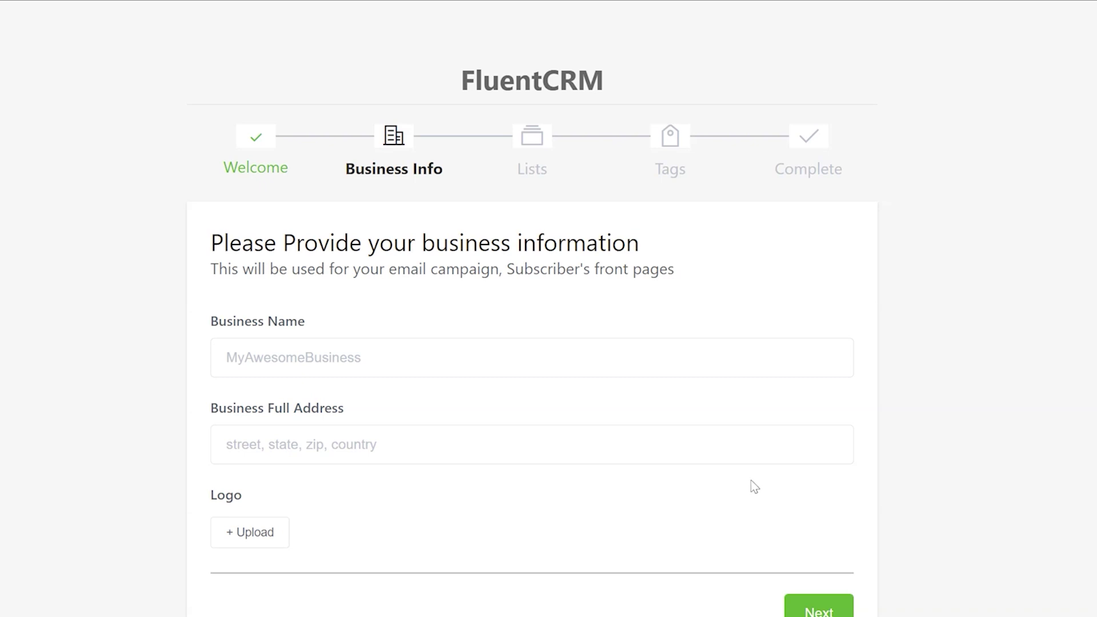
pyautogui.write('WPManageNinja')
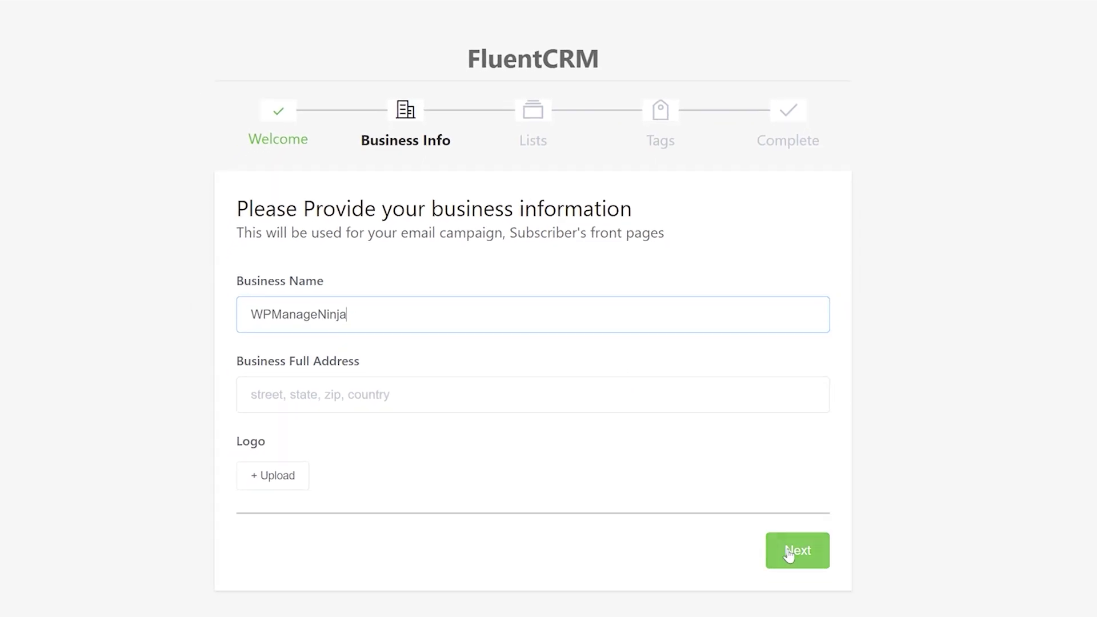
pyautogui.click(816, 609)
# Step: Add a 'Buyer' contact list, skip tags, and complete the installation
pyautogui.click(408, 374)
pyautogui.write('Buyer')
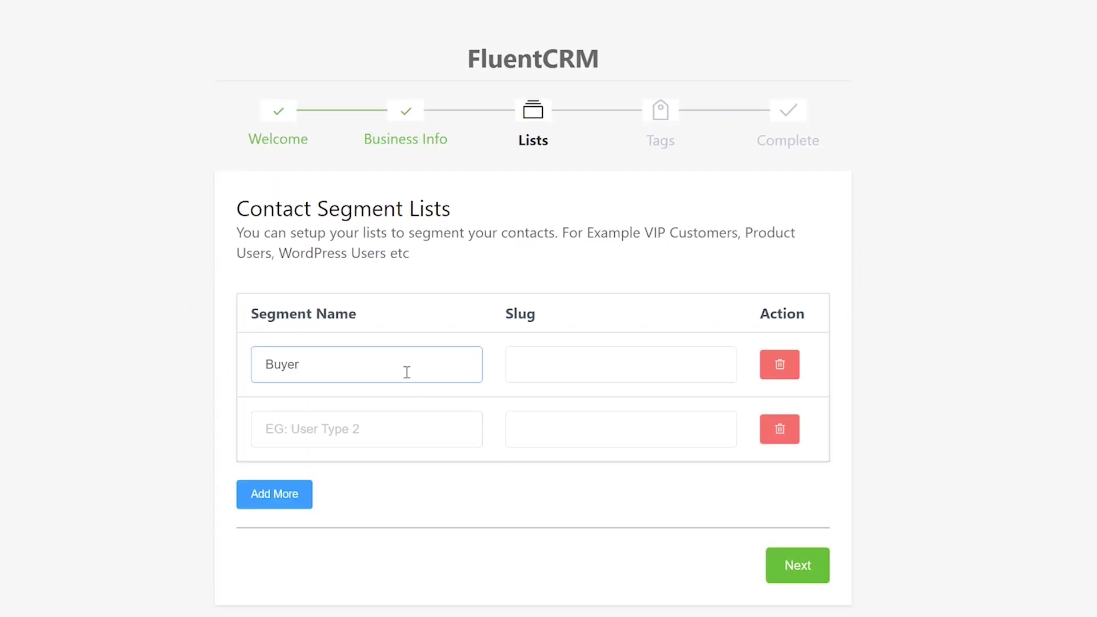
pyautogui.click(524, 367)
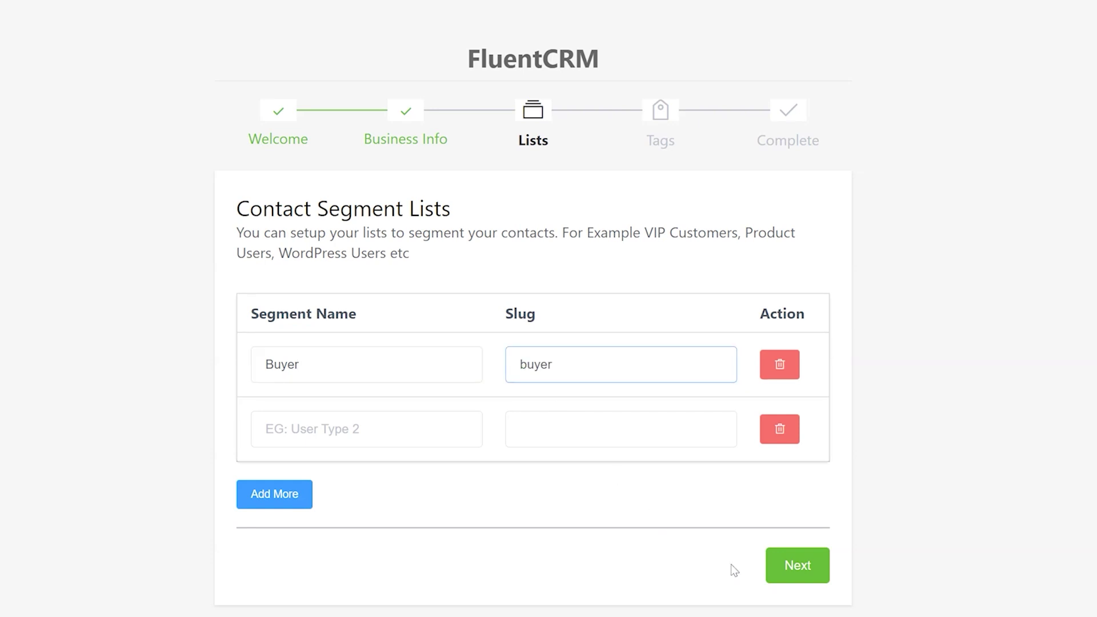
pyautogui.click(784, 568)
pyautogui.click(789, 576)
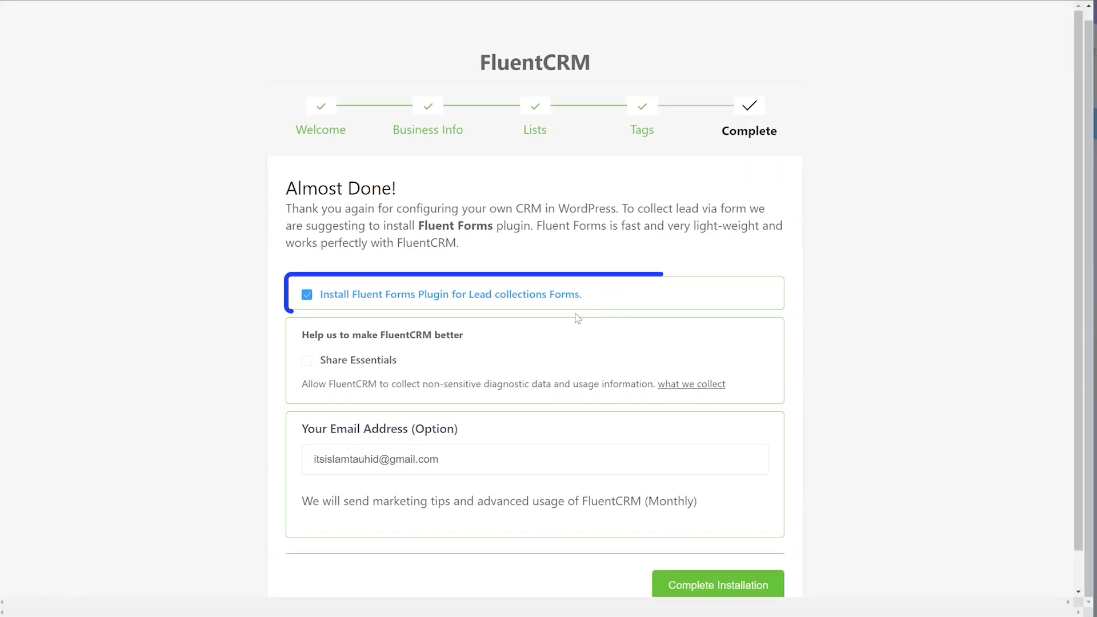
pyautogui.click(699, 582)
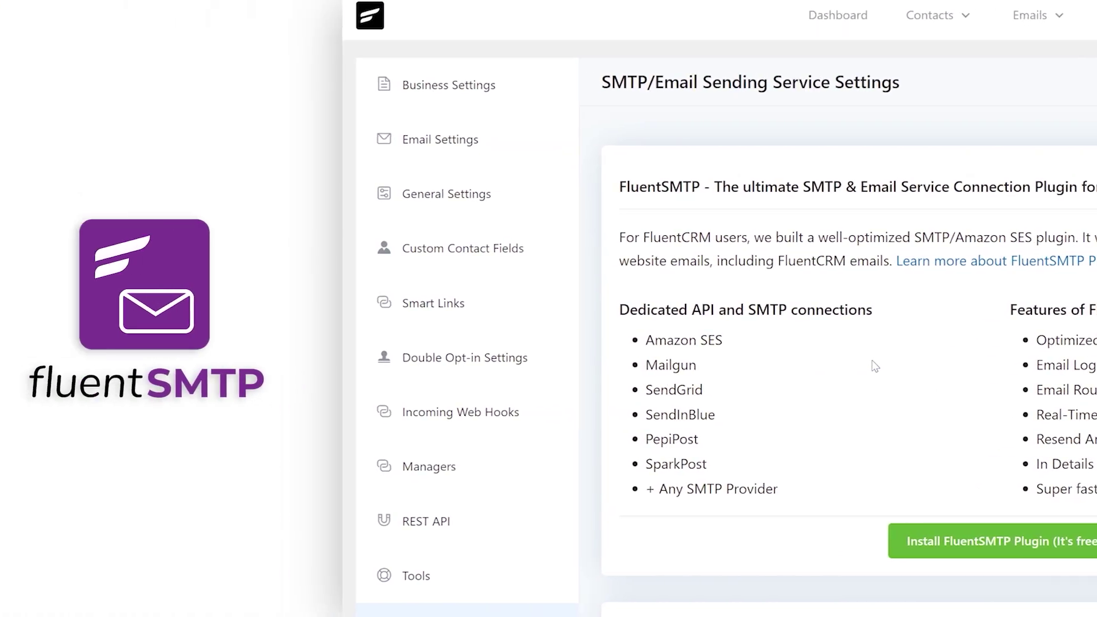
# Step: Install the free FluentSMTP plugin from FluentCRM's SMTP/Email Service Settings
pyautogui.moveTo(705, 187); pyautogui.dragTo(1094, 187)
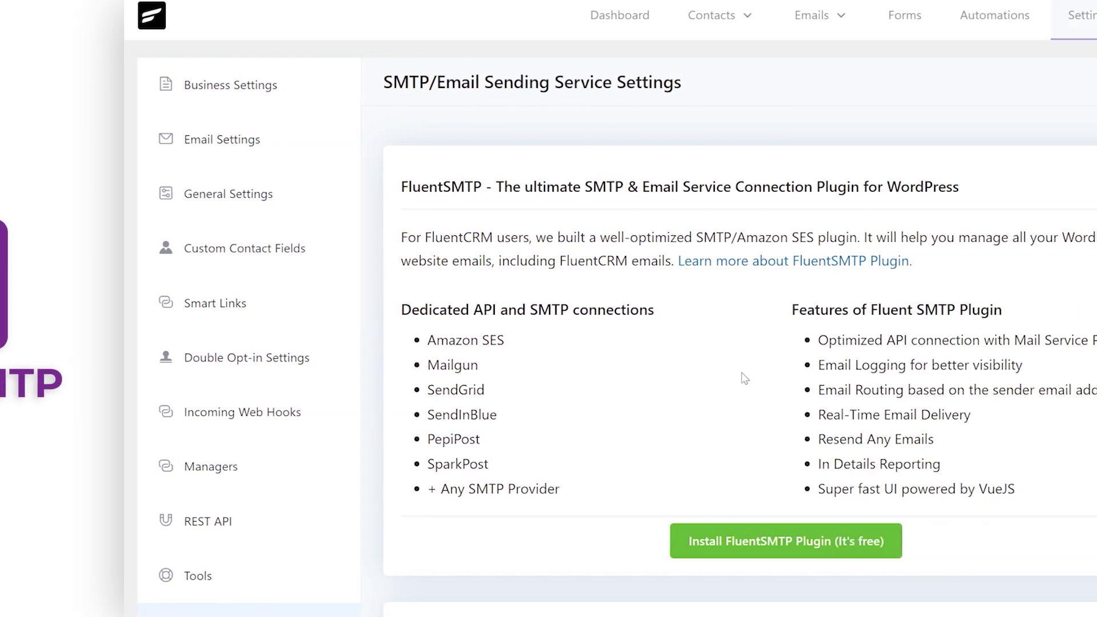
pyautogui.scroll(-1, 620, 378)
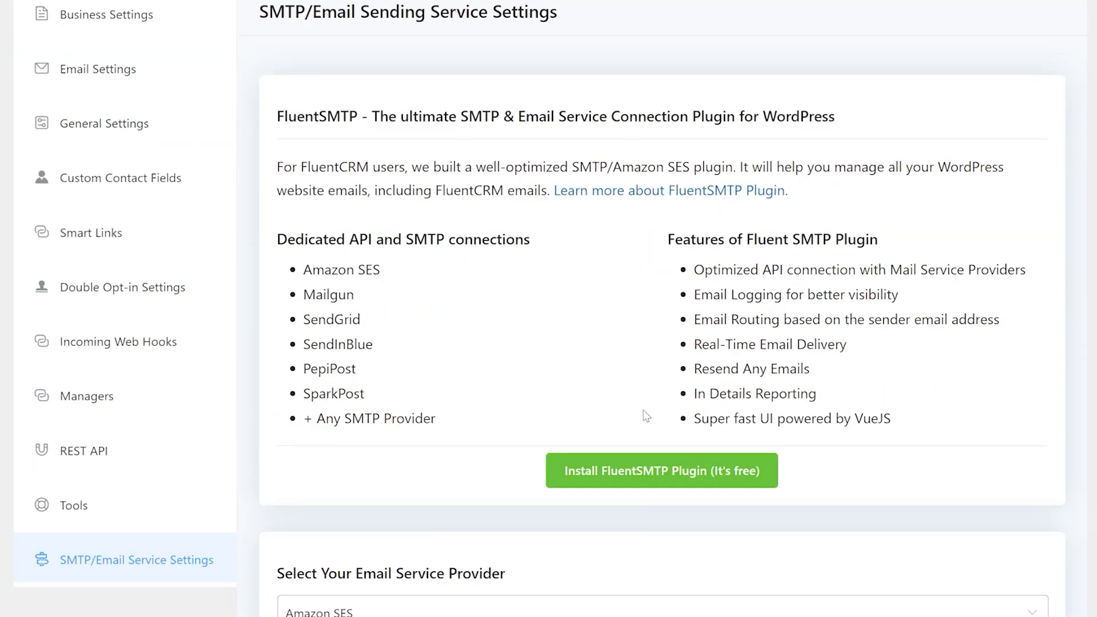
pyautogui.click(657, 473)
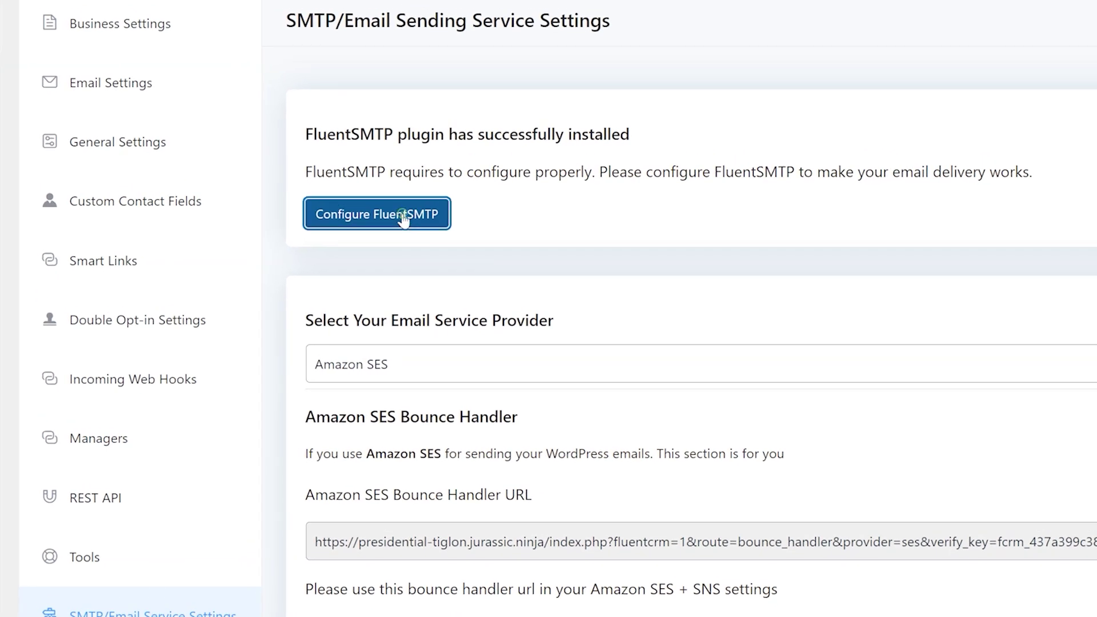
pyautogui.click(403, 218)
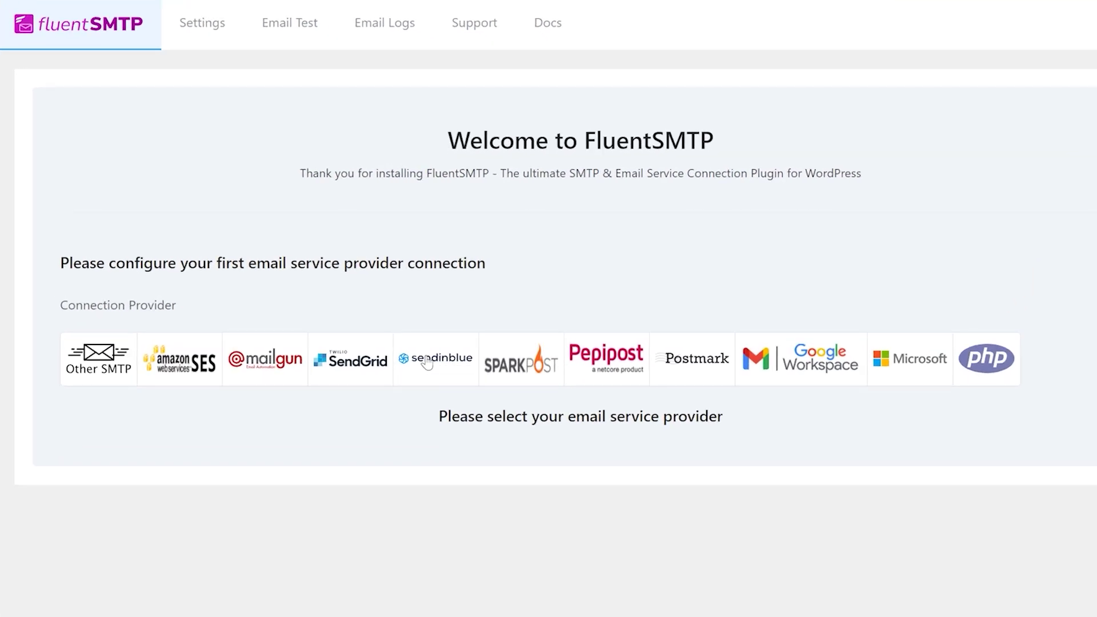
# Step: Choose Sendinblue as the email provider and fill in the sender's email and name
pyautogui.click(427, 363)
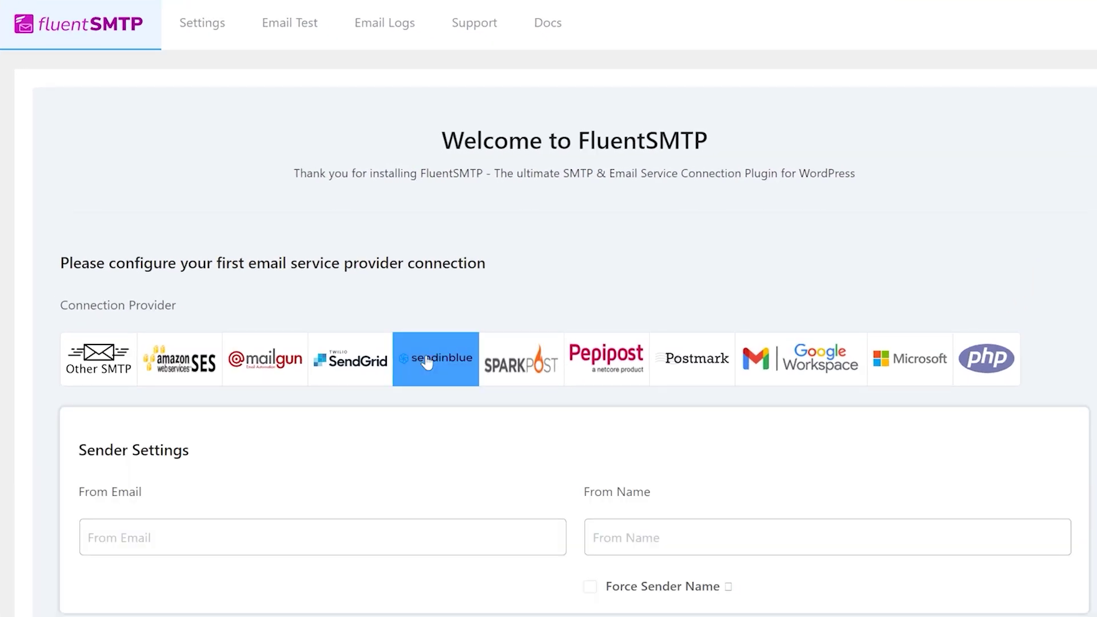
pyautogui.scroll(-4, 429, 360)
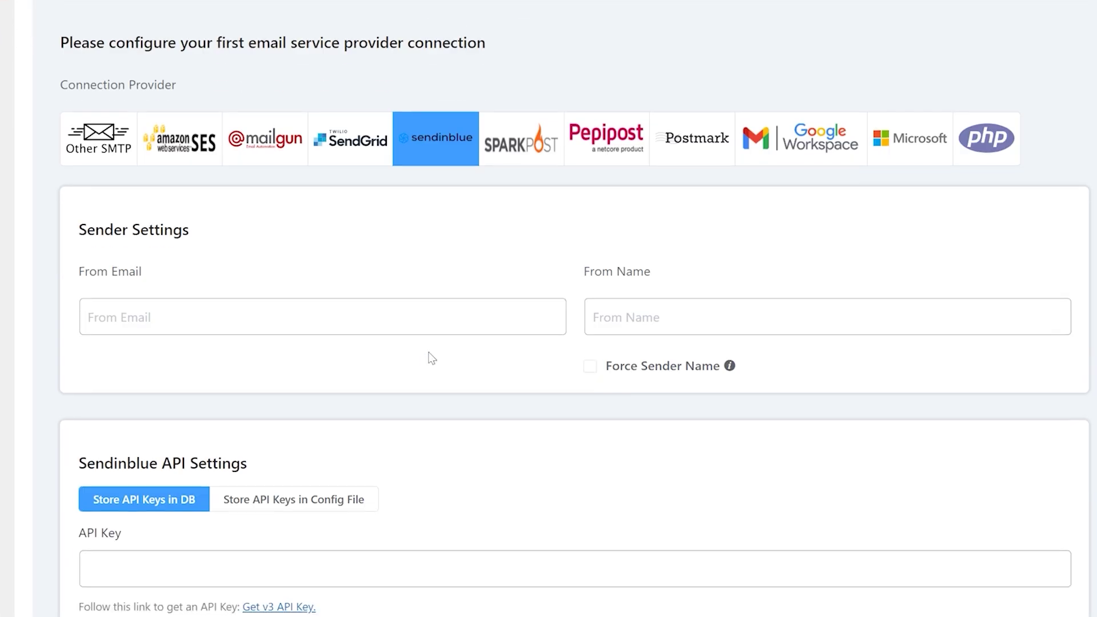
pyautogui.click(426, 311)
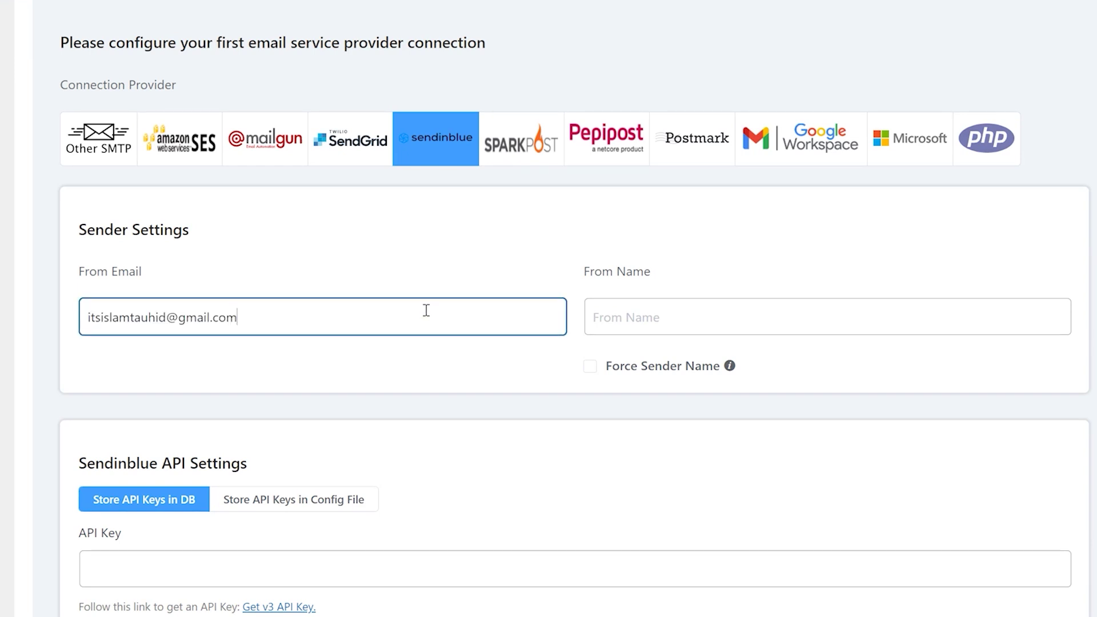
pyautogui.click(597, 317)
pyautogui.write('Tauhid')
pyautogui.scroll(-2, 534, 350)
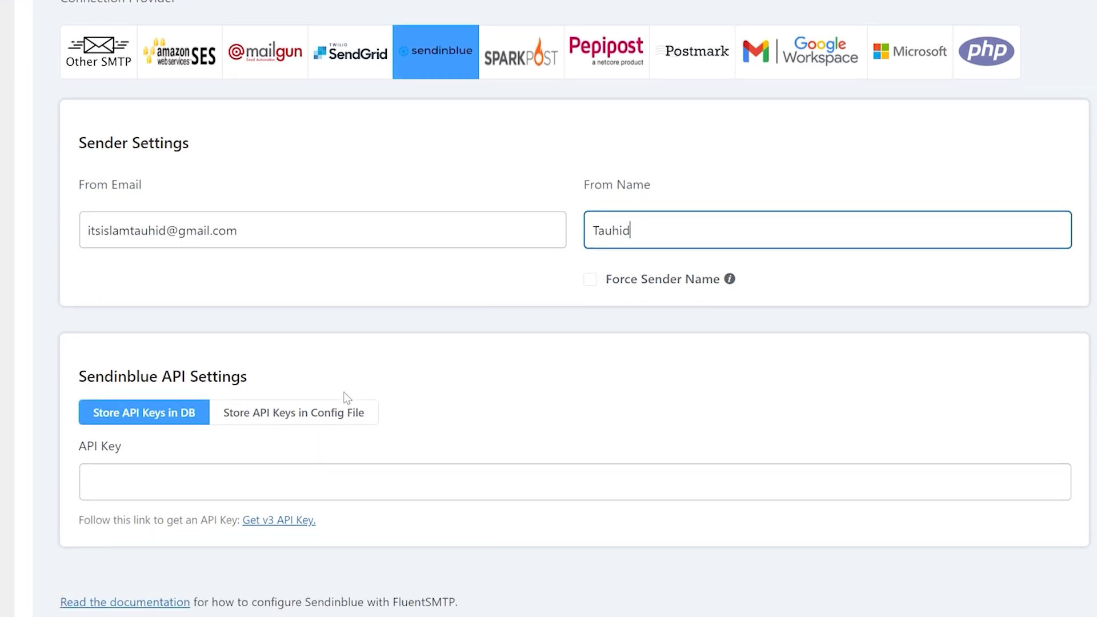
# Step: Keep the API key stored in the database, paste the Sendinblue API key, and save
pyautogui.moveTo(79, 384); pyautogui.dragTo(248, 378)
pyautogui.click(248, 378)
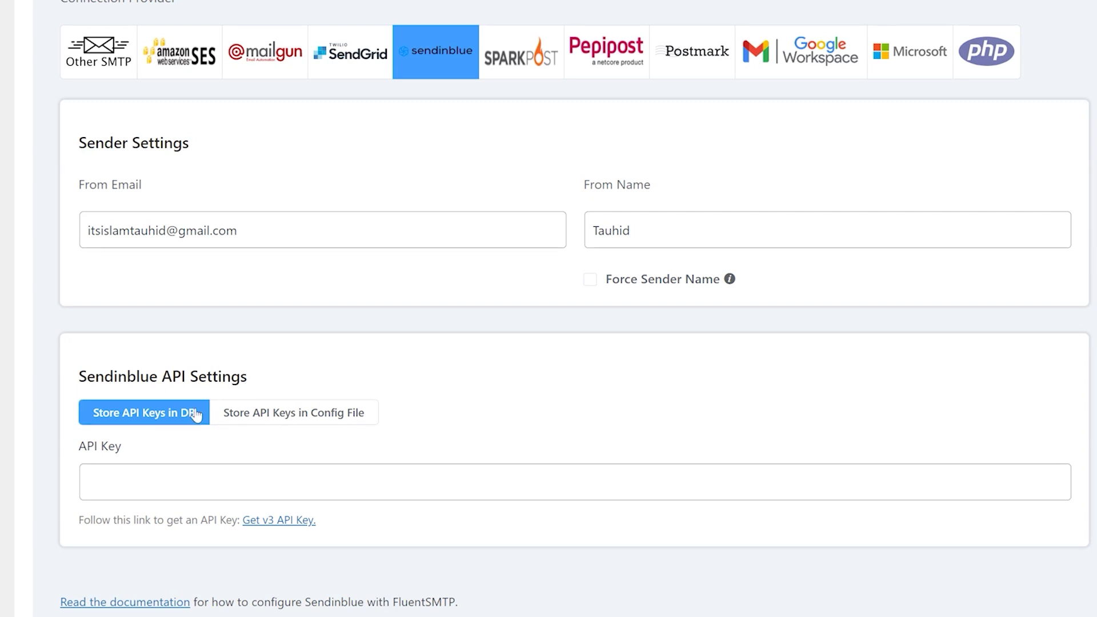
pyautogui.click(155, 483)
pyautogui.hotkey('ctrl', 'v')
pyautogui.scroll(-3, 156, 485)
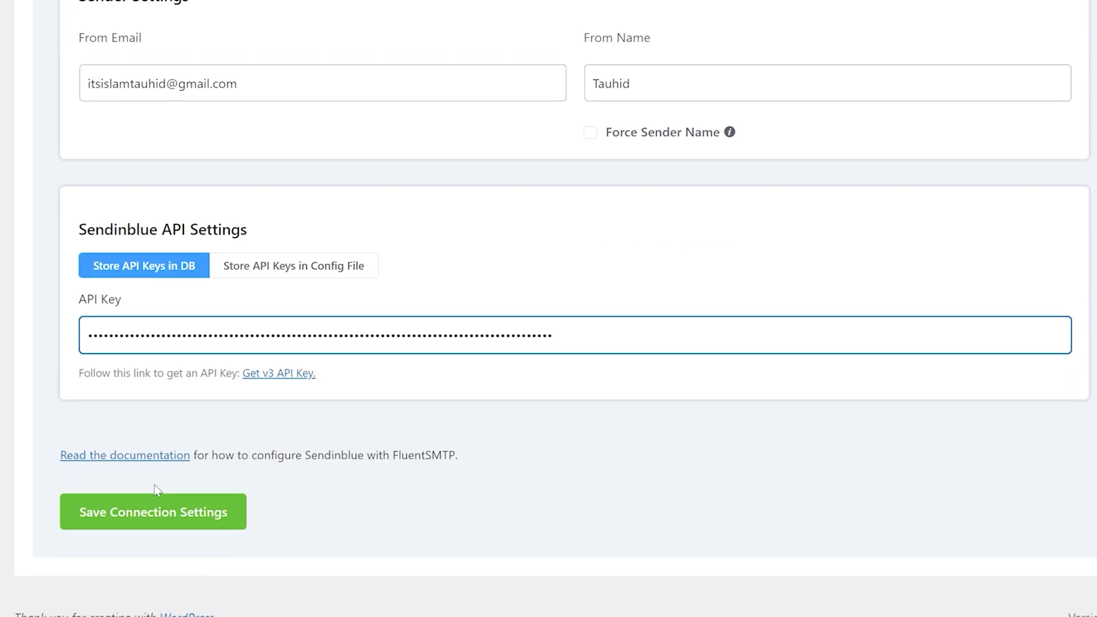
pyautogui.click(159, 514)
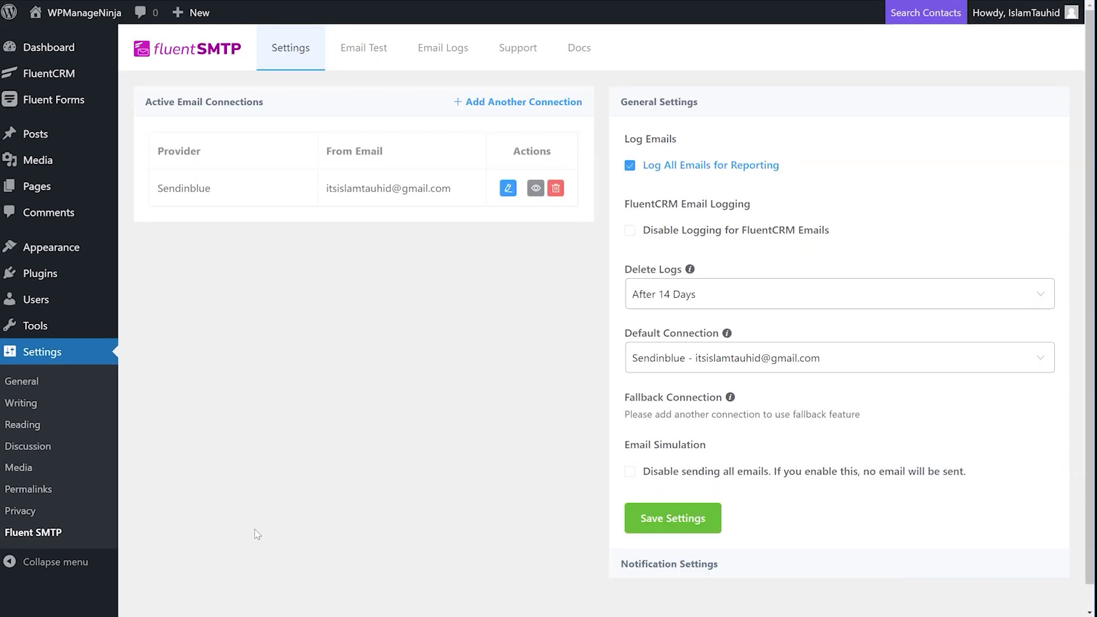
# Step: Send a test email from FluentSMTP's Email Test tab
pyautogui.click(356, 61)
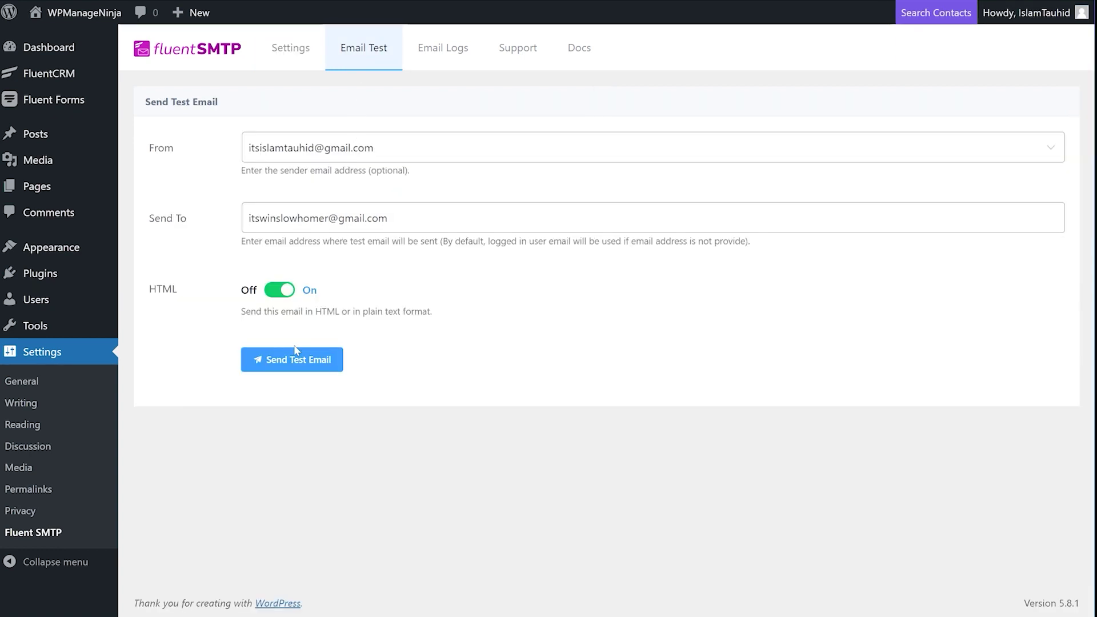
pyautogui.click(282, 364)
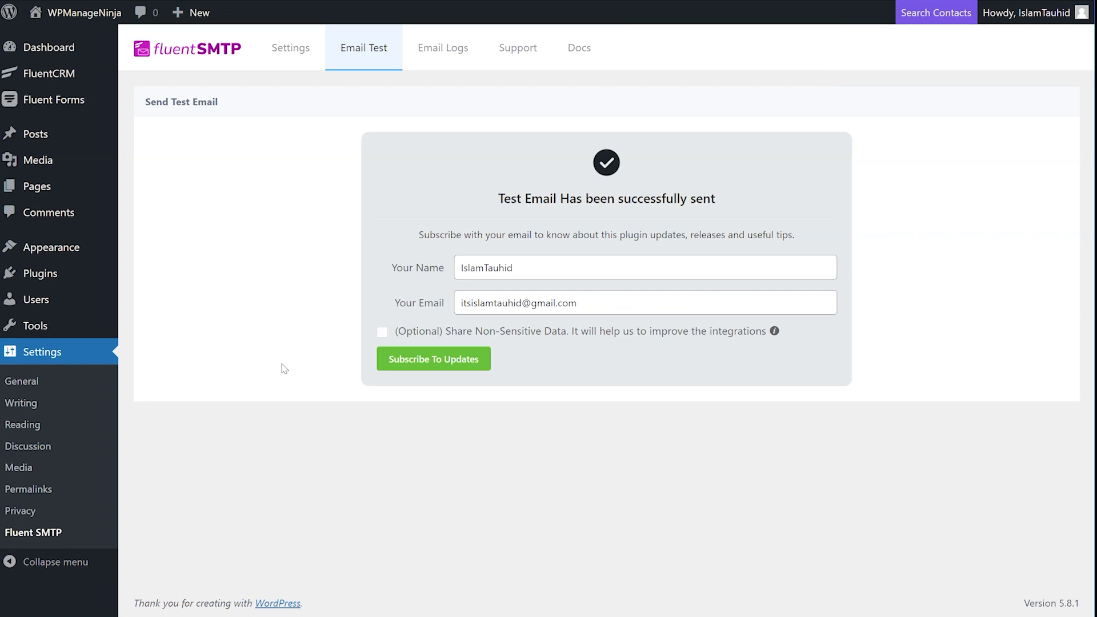
pyautogui.moveTo(115, 81)
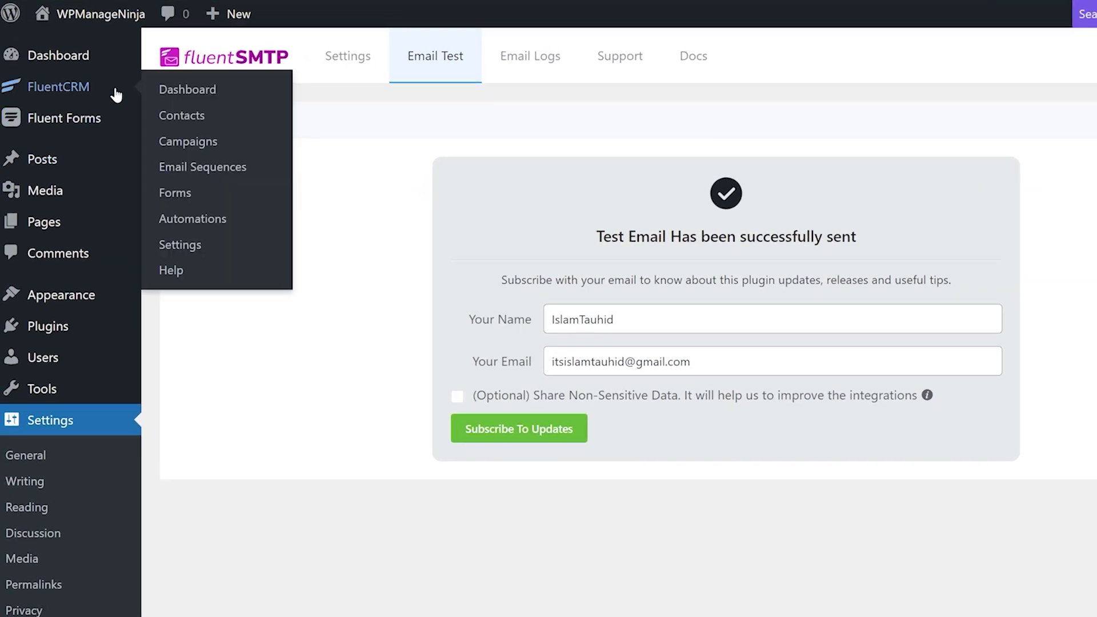
# Step: Save the sender's name and email as FluentCRM's global default From details
pyautogui.click(205, 245)
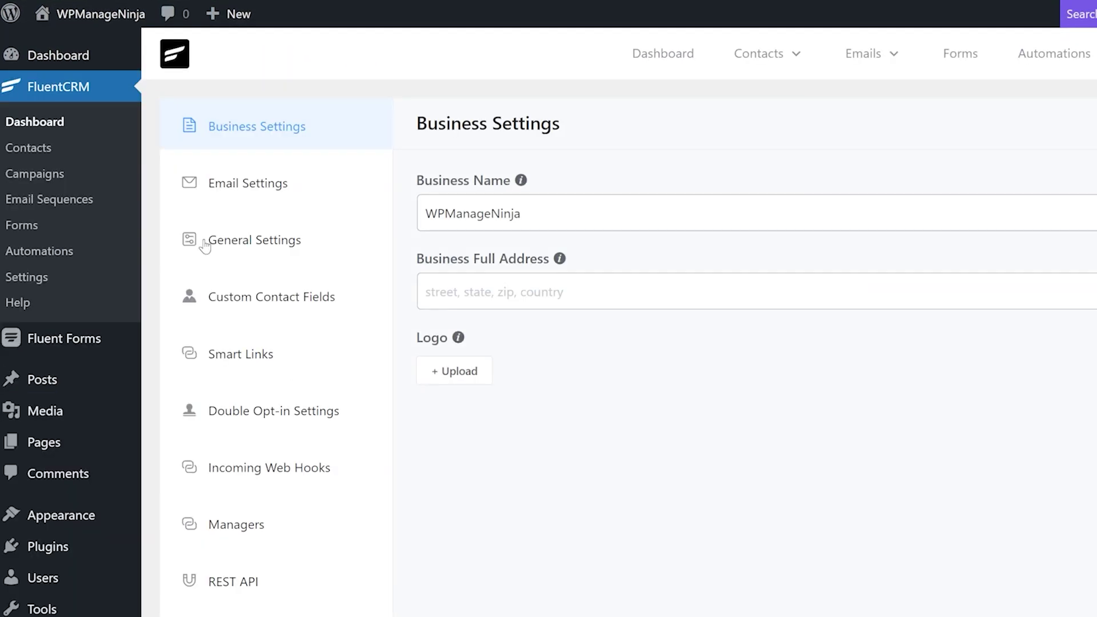
pyautogui.click(252, 184)
pyautogui.click(449, 309)
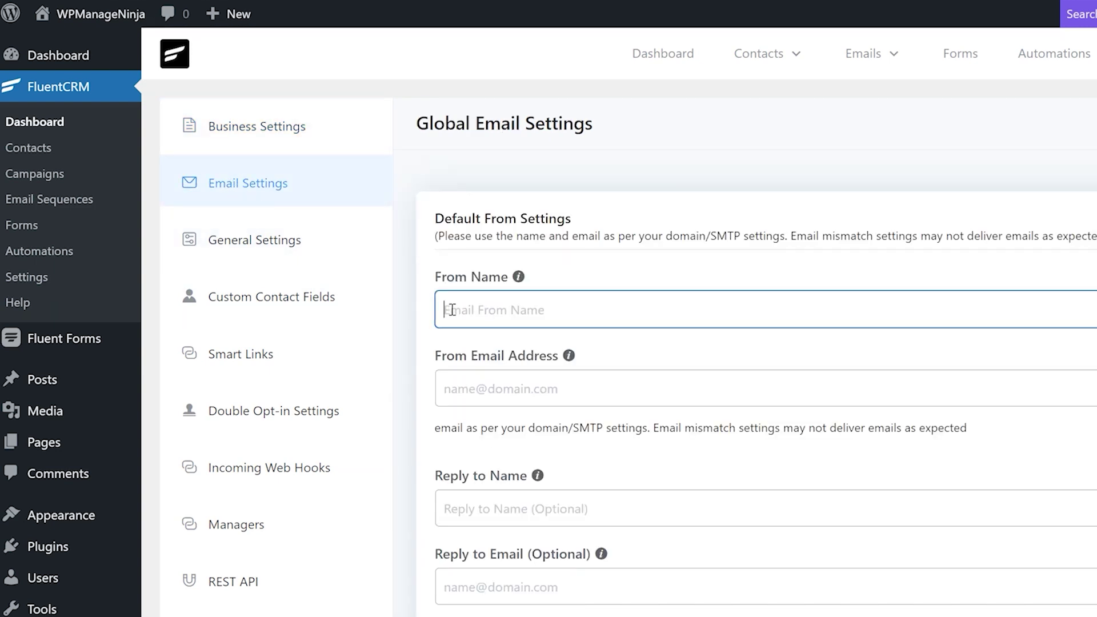
pyautogui.write('Tauhid')
pyautogui.click(472, 390)
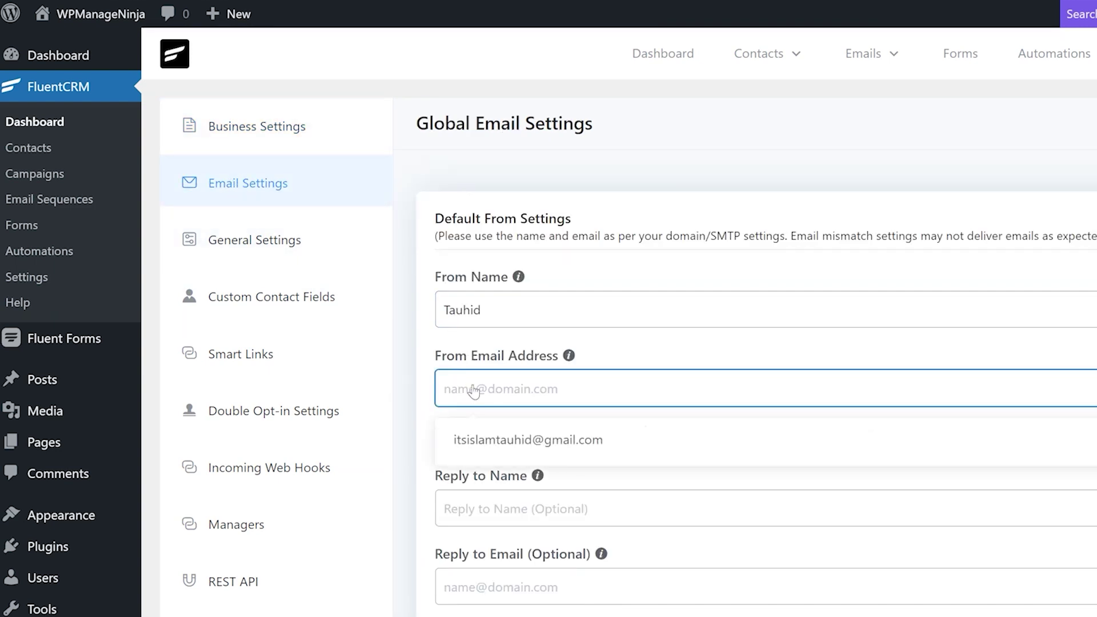
pyautogui.click(479, 440)
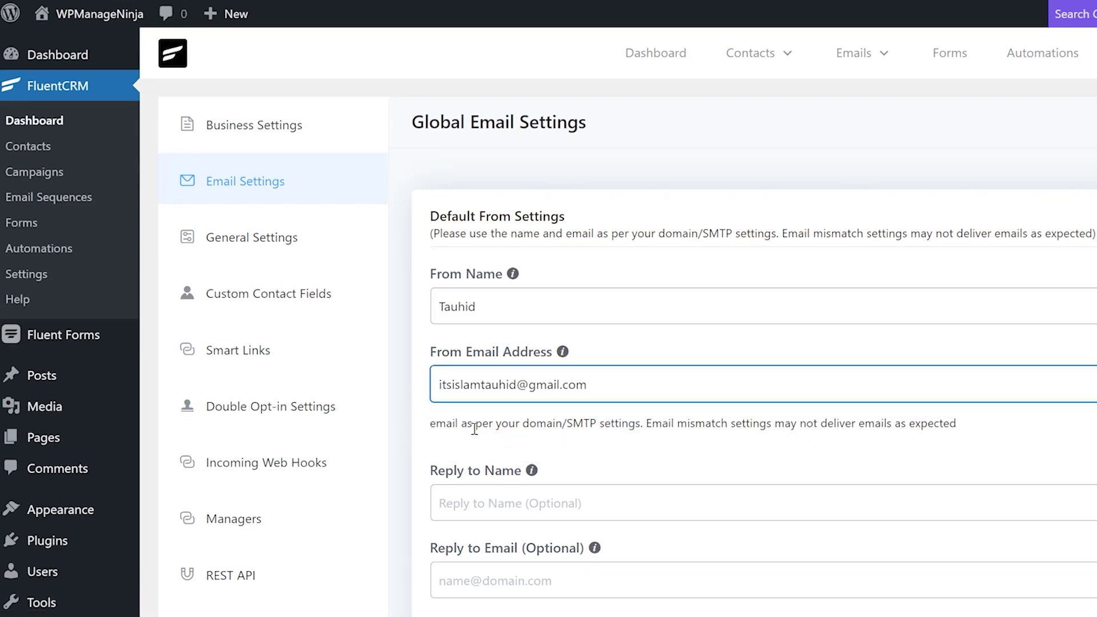
pyautogui.scroll(-9, 398, 419)
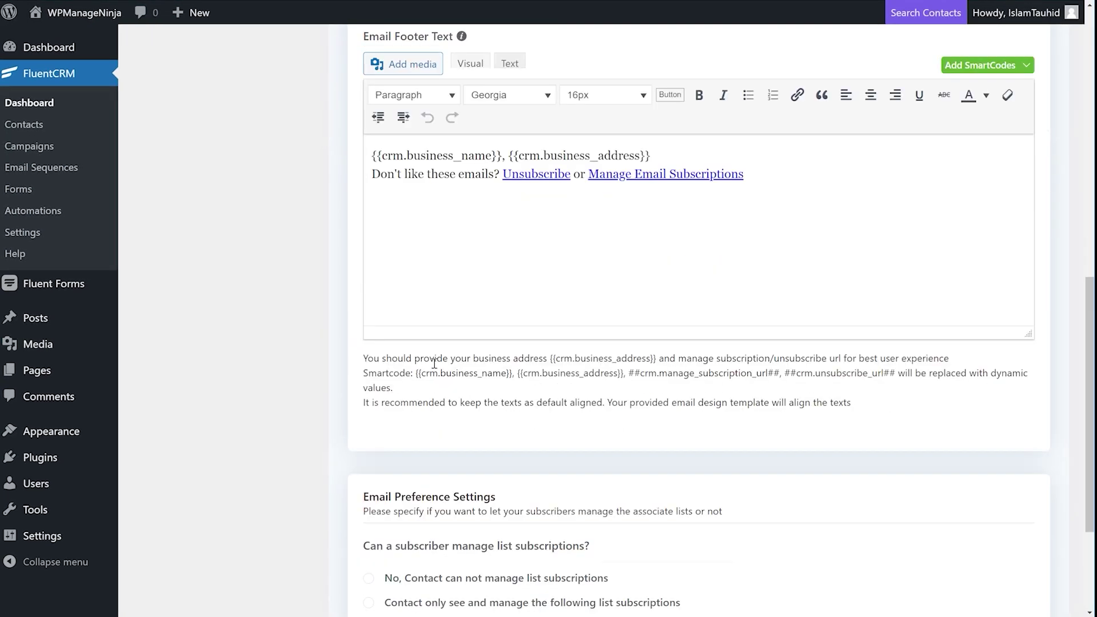
pyautogui.scroll(9, 435, 364)
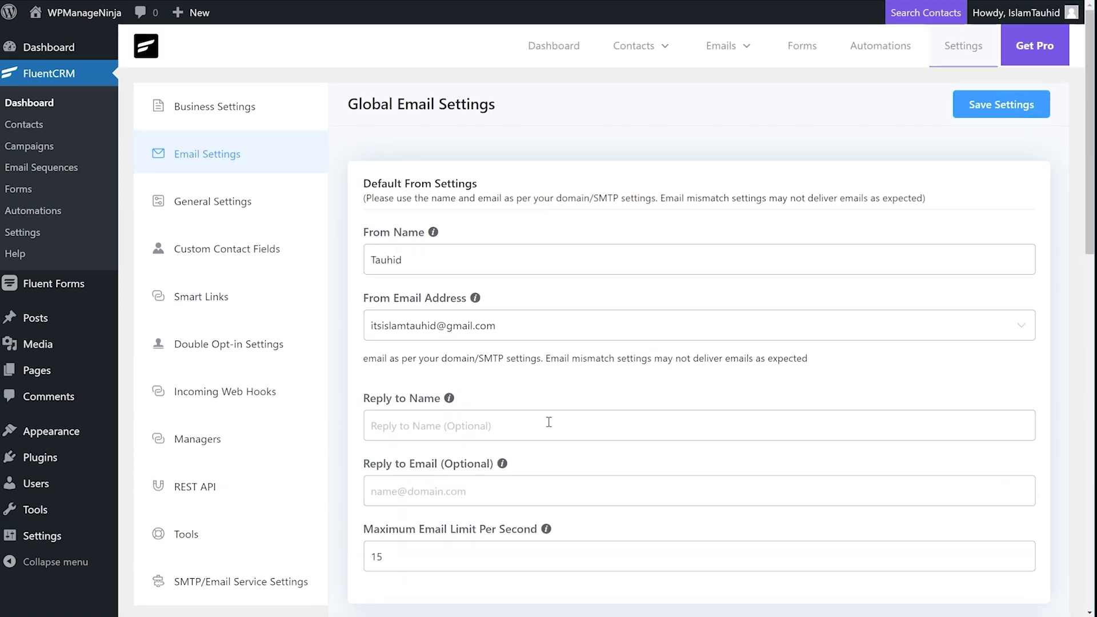
pyautogui.click(981, 105)
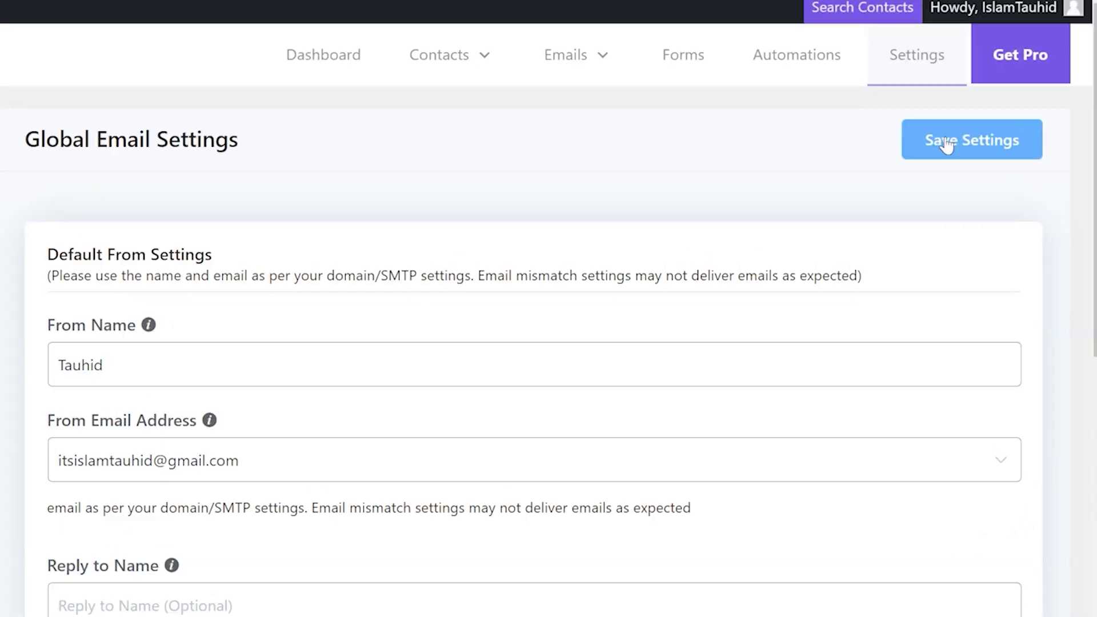
pyautogui.click(689, 60)
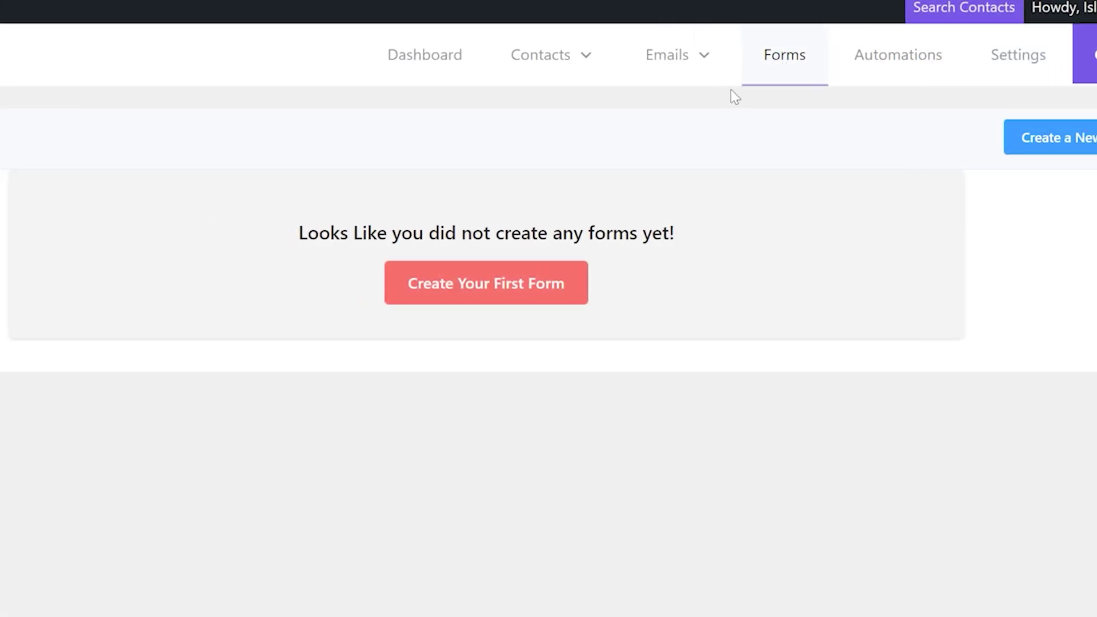
# Step: Create 'Contact Form' from a template, adding subscribers to the Buyer list with the Customer tag
pyautogui.click(514, 283)
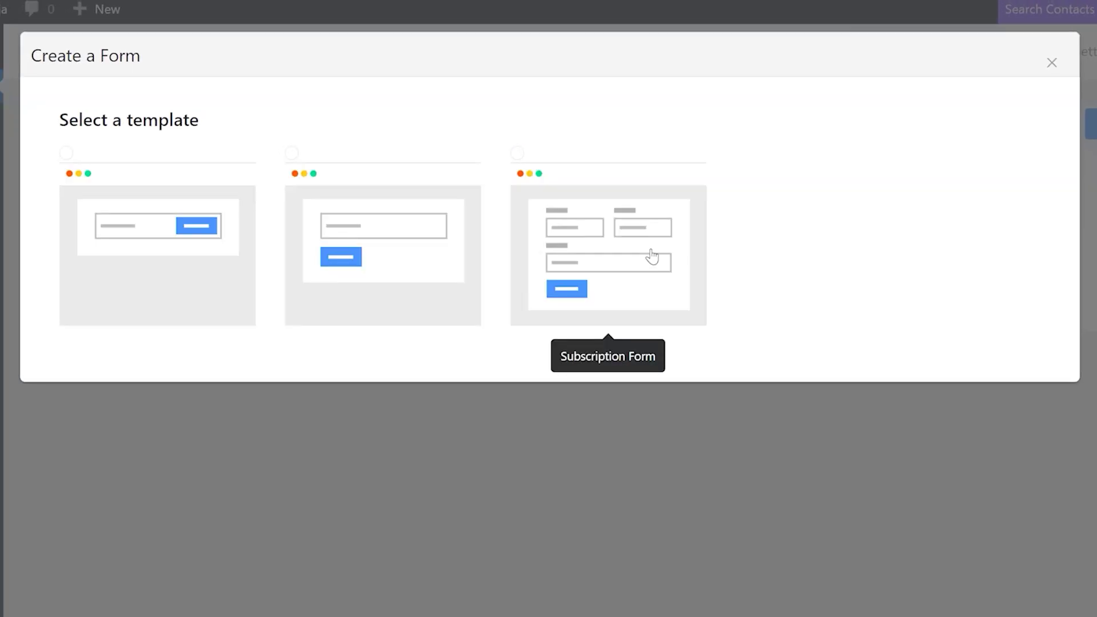
pyautogui.click(381, 247)
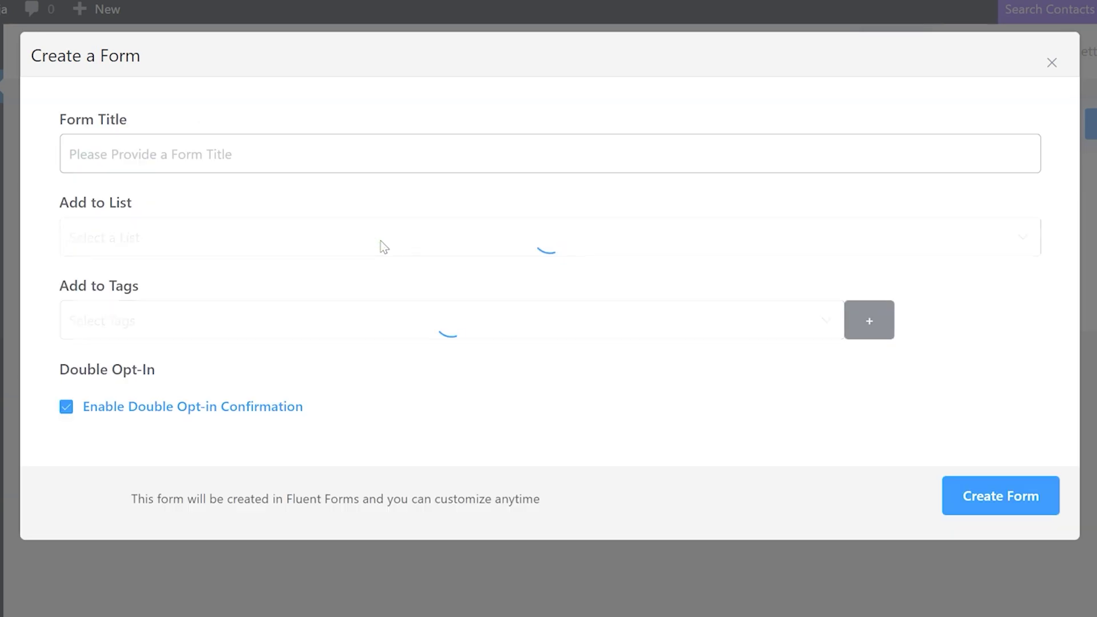
pyautogui.click(364, 155)
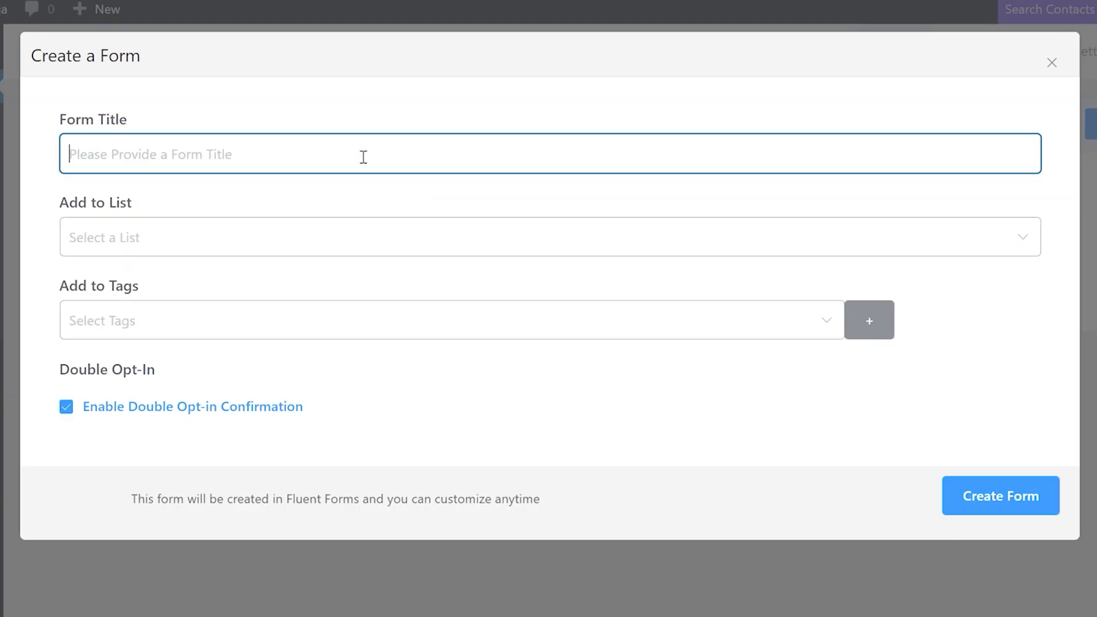
pyautogui.click(362, 238)
pyautogui.click(346, 302)
pyautogui.click(337, 323)
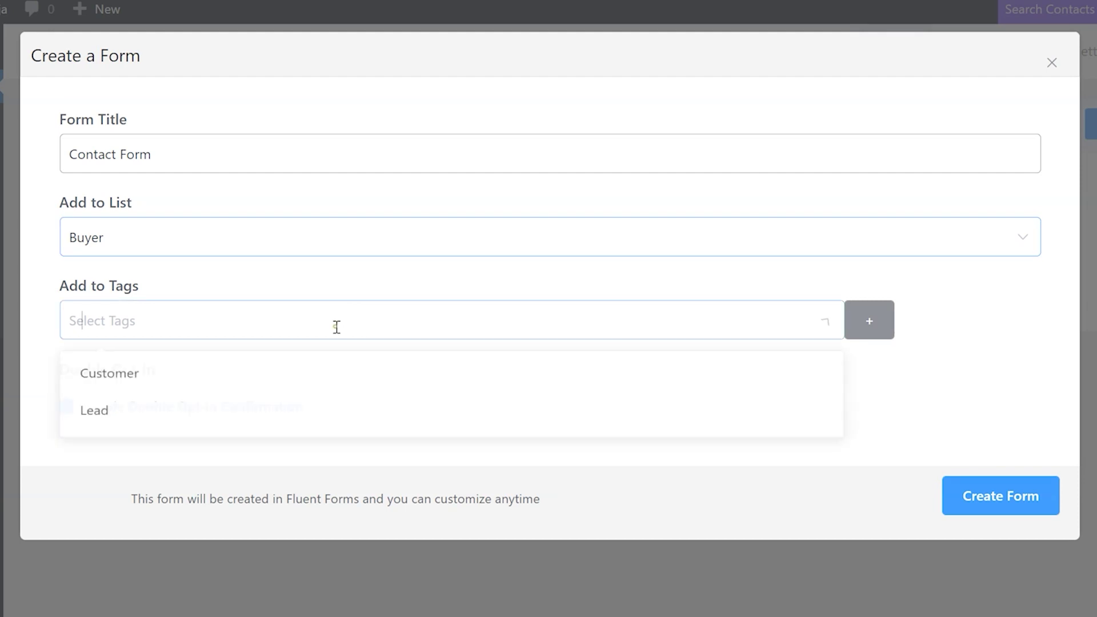
pyautogui.click(320, 372)
pyautogui.click(315, 457)
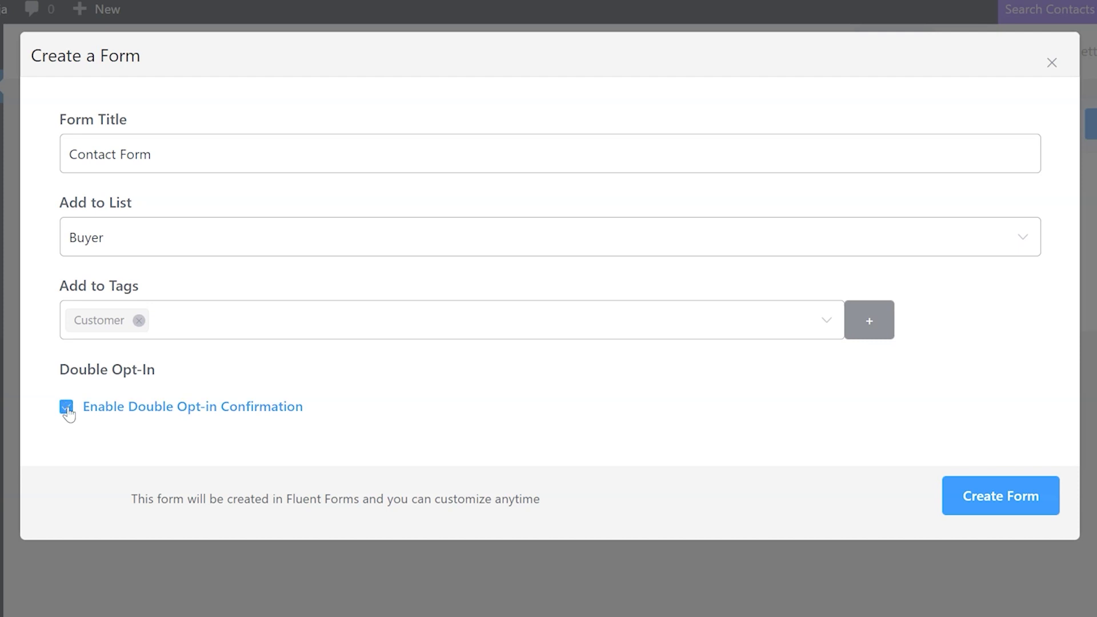
pyautogui.click(974, 499)
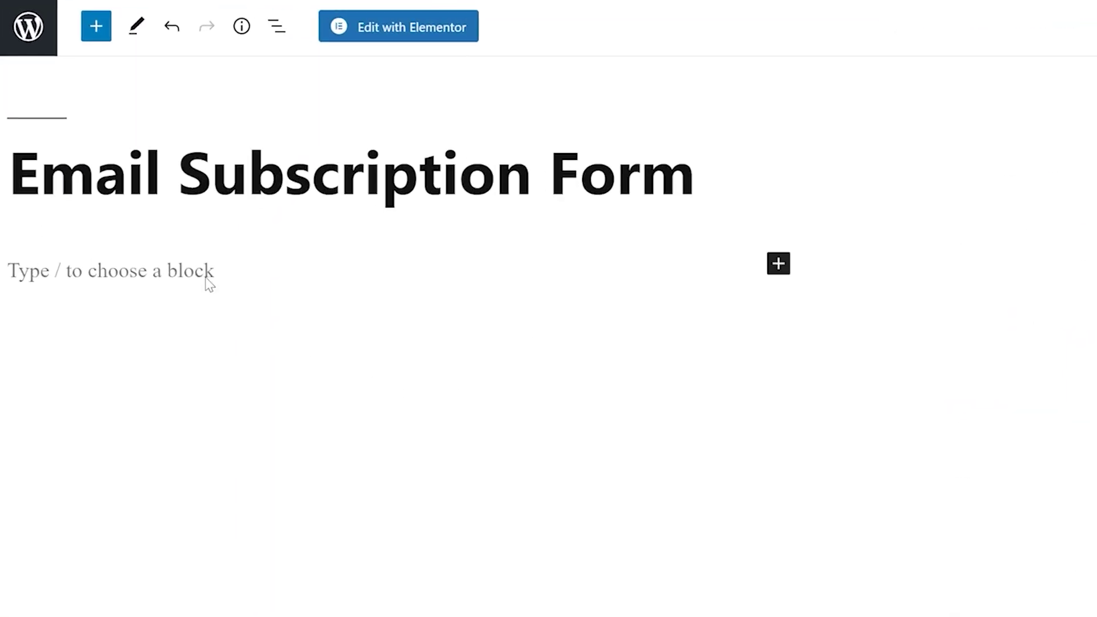
# Step: Embed the [fluentform id="3"] shortcode in the Email Subscription Form page and preview it
pyautogui.write('[fluentform id="3"]')
pyautogui.click(321, 449)
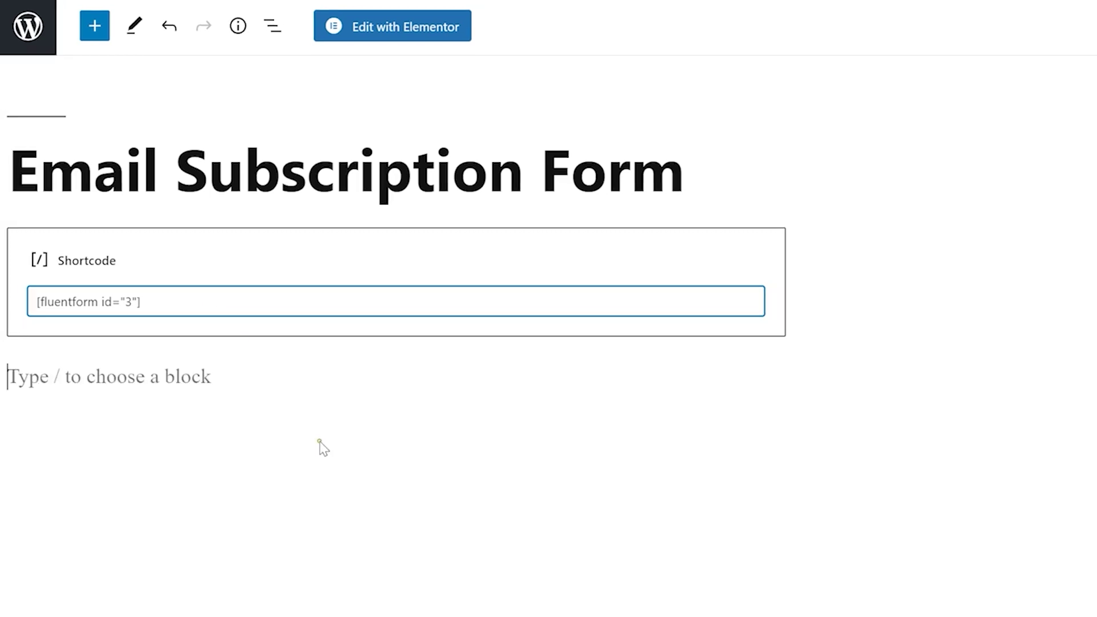
pyautogui.click(914, 22)
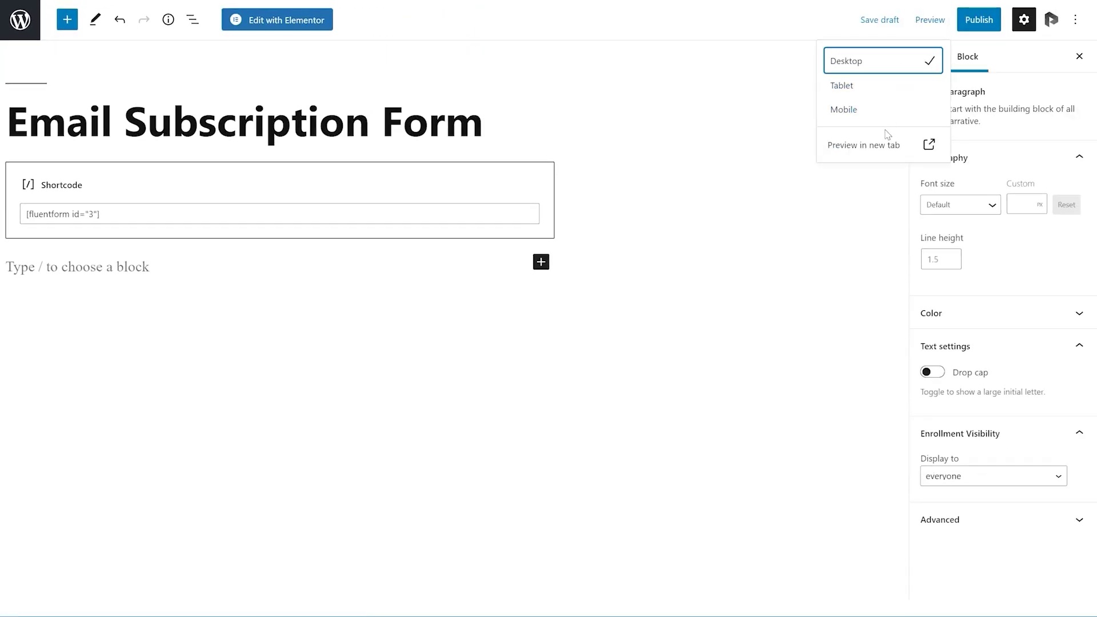
pyautogui.click(886, 144)
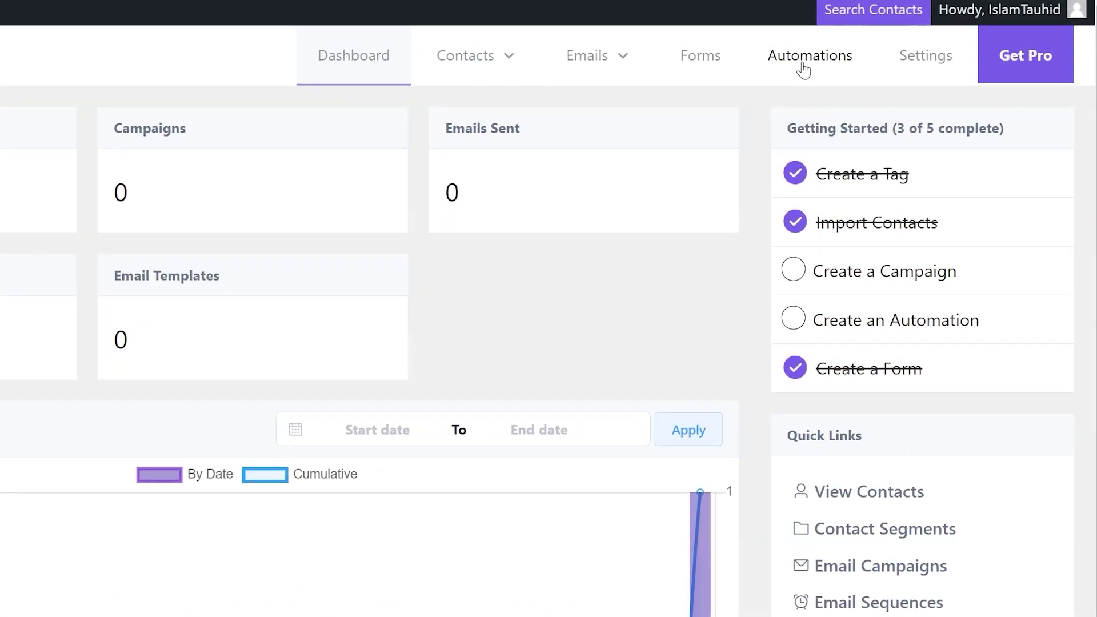
pyautogui.click(803, 70)
# Step: Create a new 'Form Submission' automation triggered by a new Fluent Forms submission
pyautogui.click(806, 138)
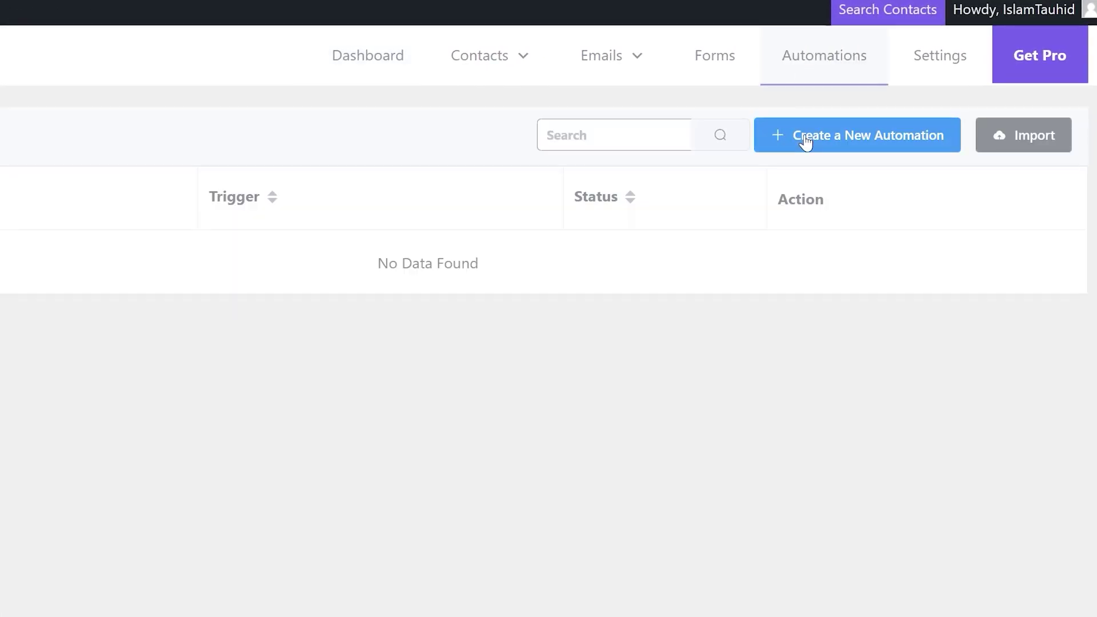
pyautogui.click(963, 115)
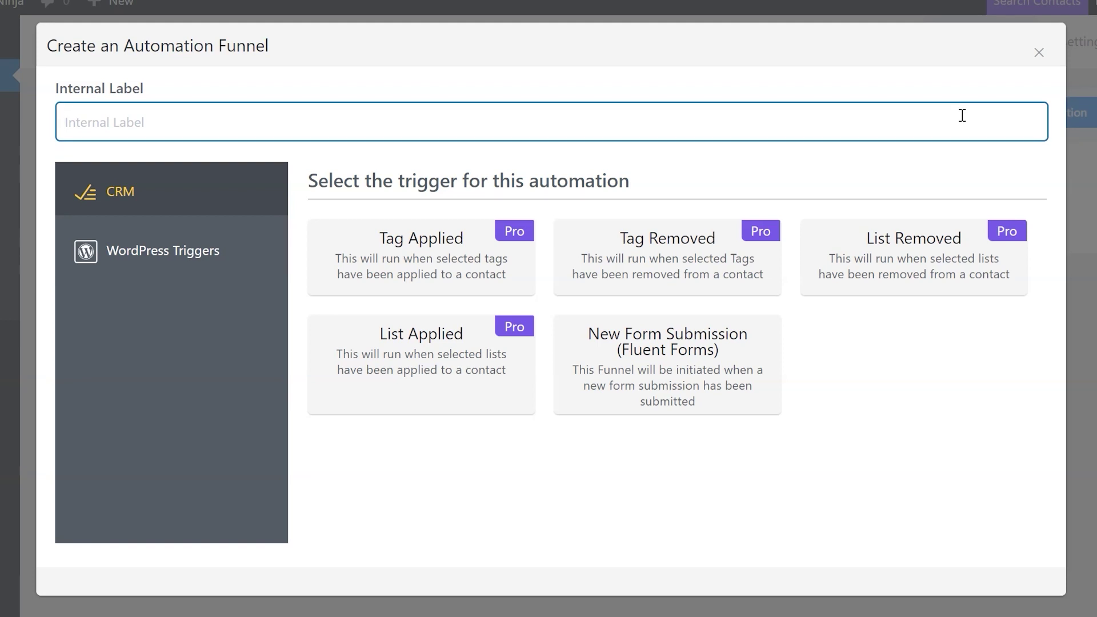
pyautogui.click(704, 341)
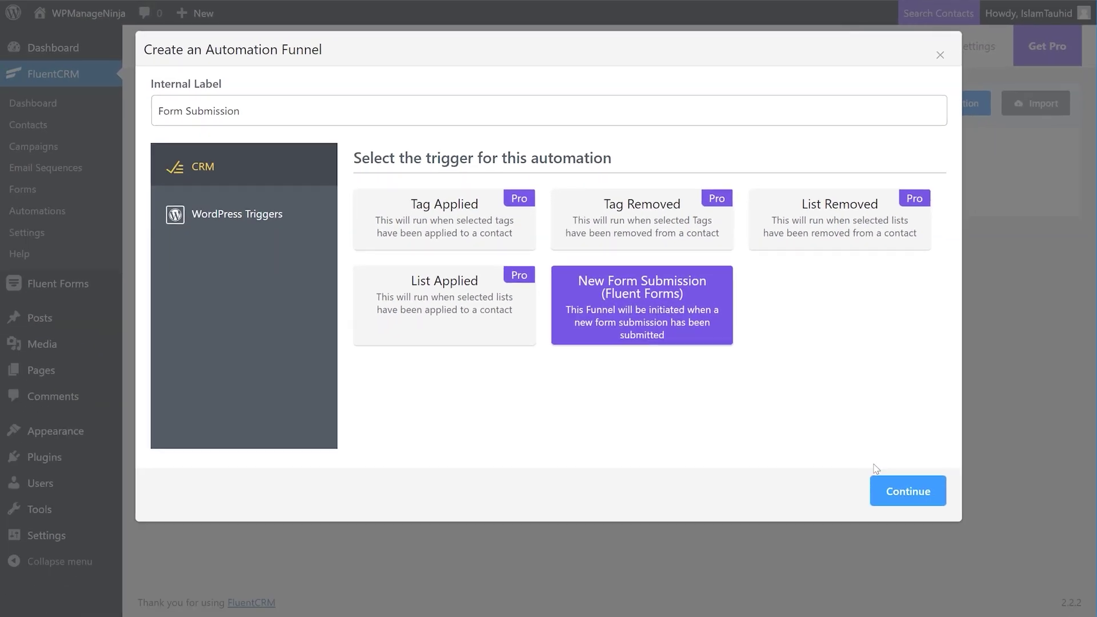
pyautogui.click(889, 489)
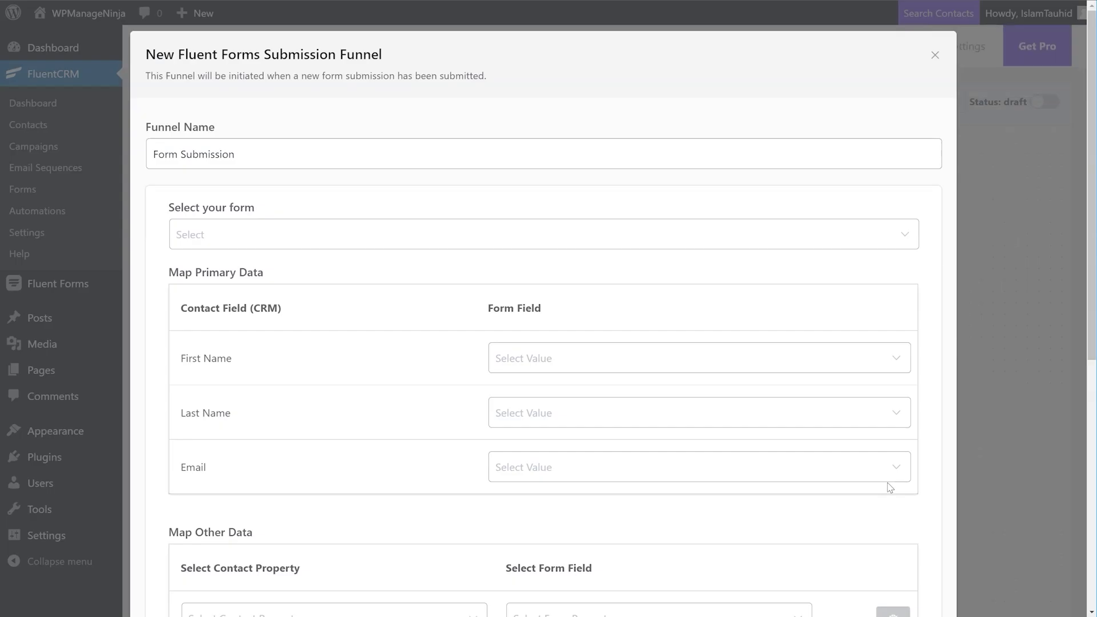
# Step: Point the trigger at Subscription Form, map its Email field to contact email, and save
pyautogui.click(764, 241)
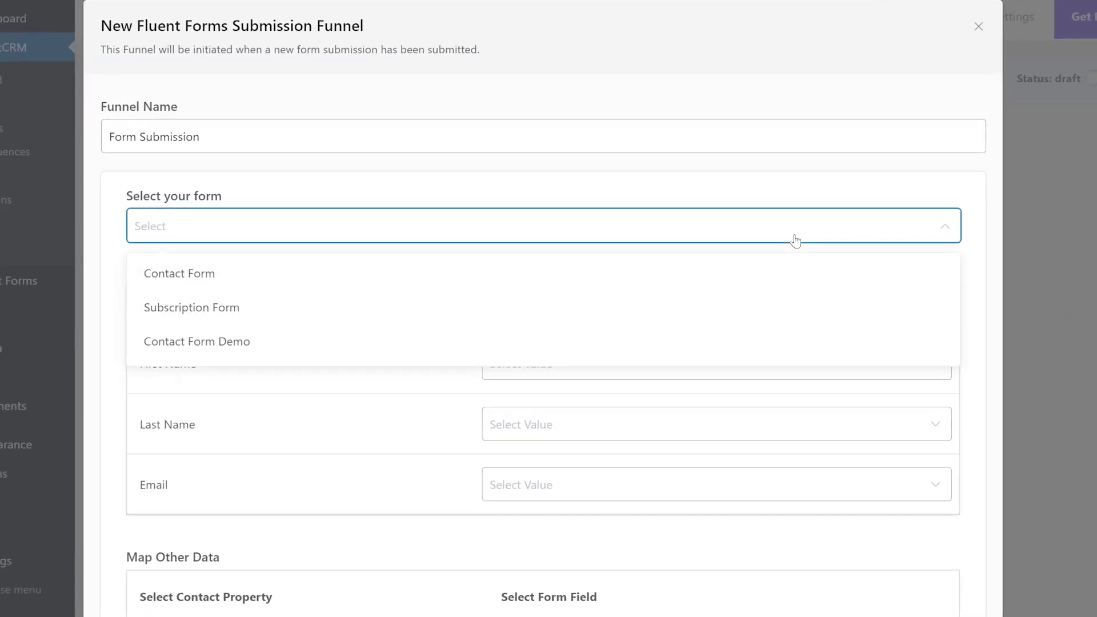
pyautogui.click(788, 307)
pyautogui.click(742, 483)
pyautogui.click(693, 531)
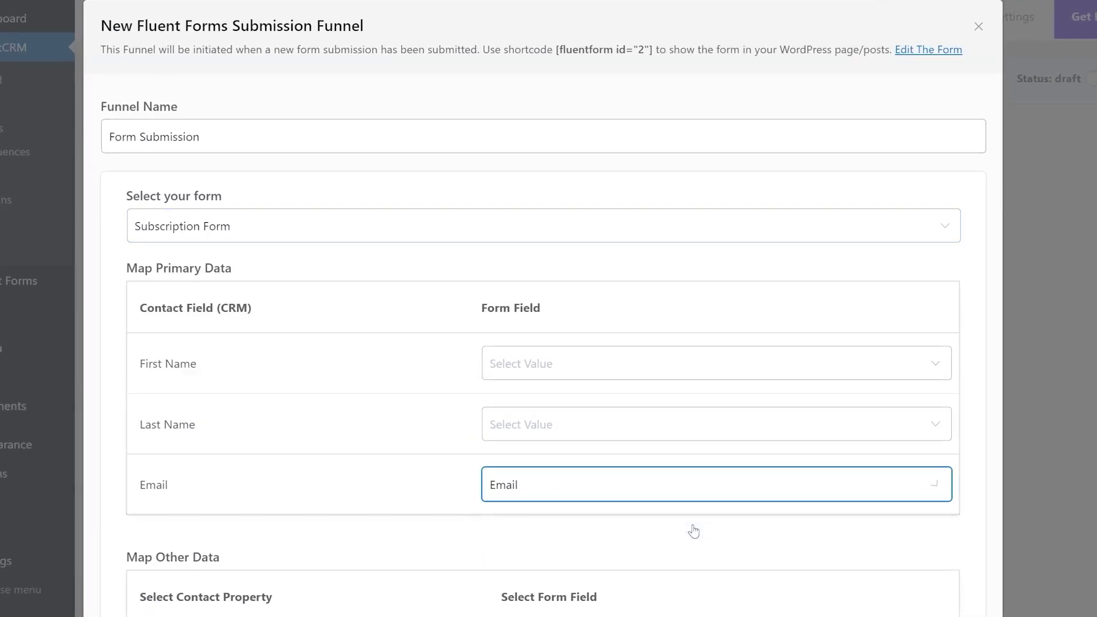
pyautogui.scroll(-8, 694, 531)
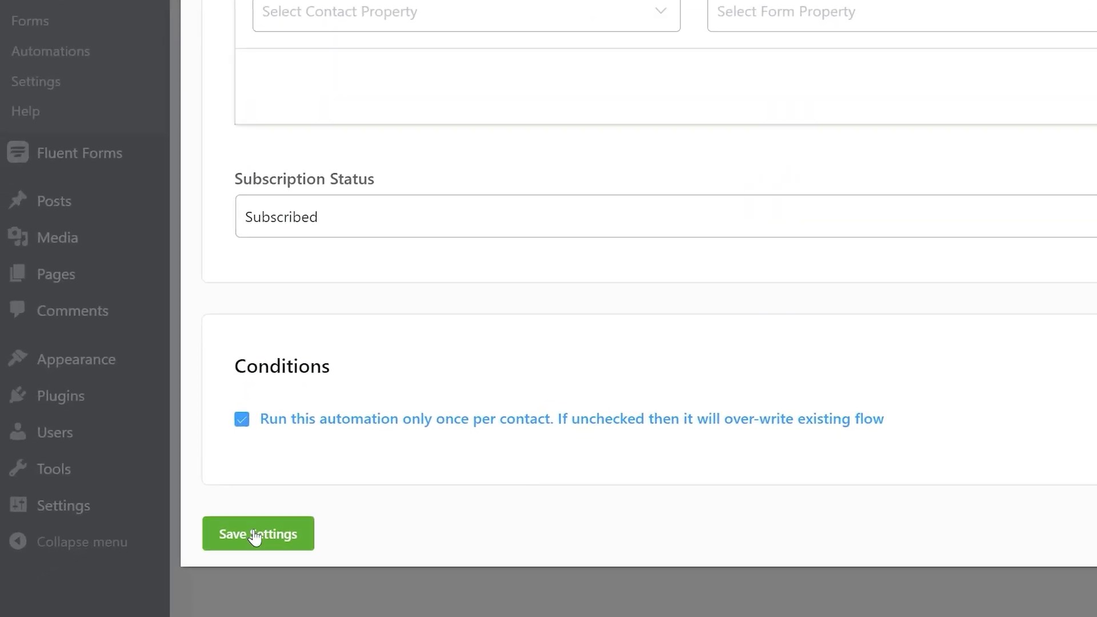
pyautogui.click(255, 535)
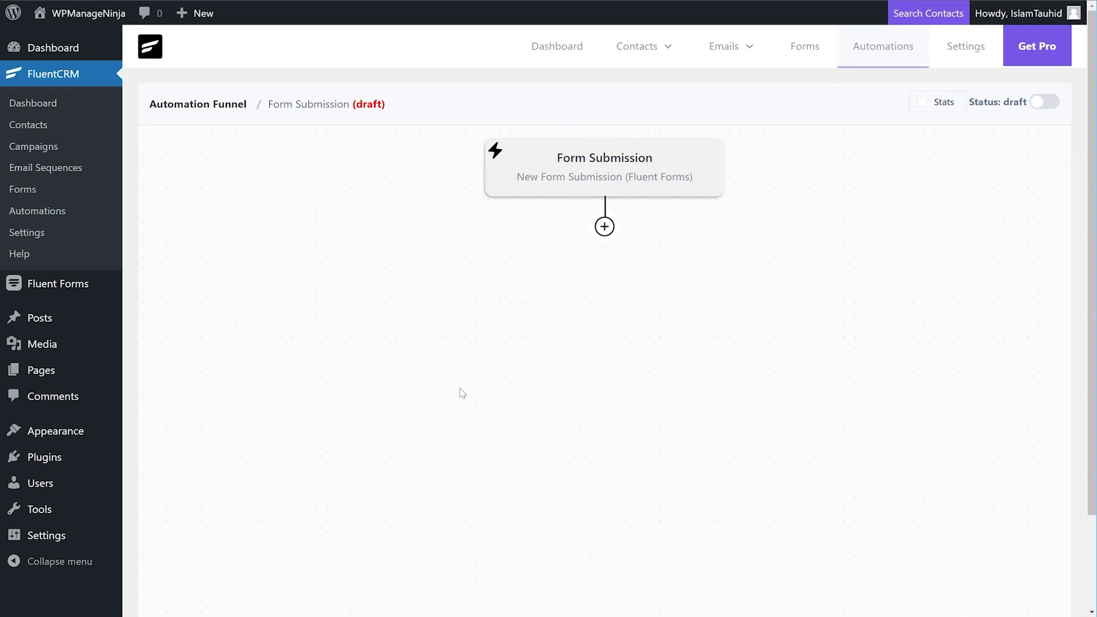
# Step: Add a Send Custom Email step using the Welcome To FluentCRM template, then publish the funnel
pyautogui.click(604, 228)
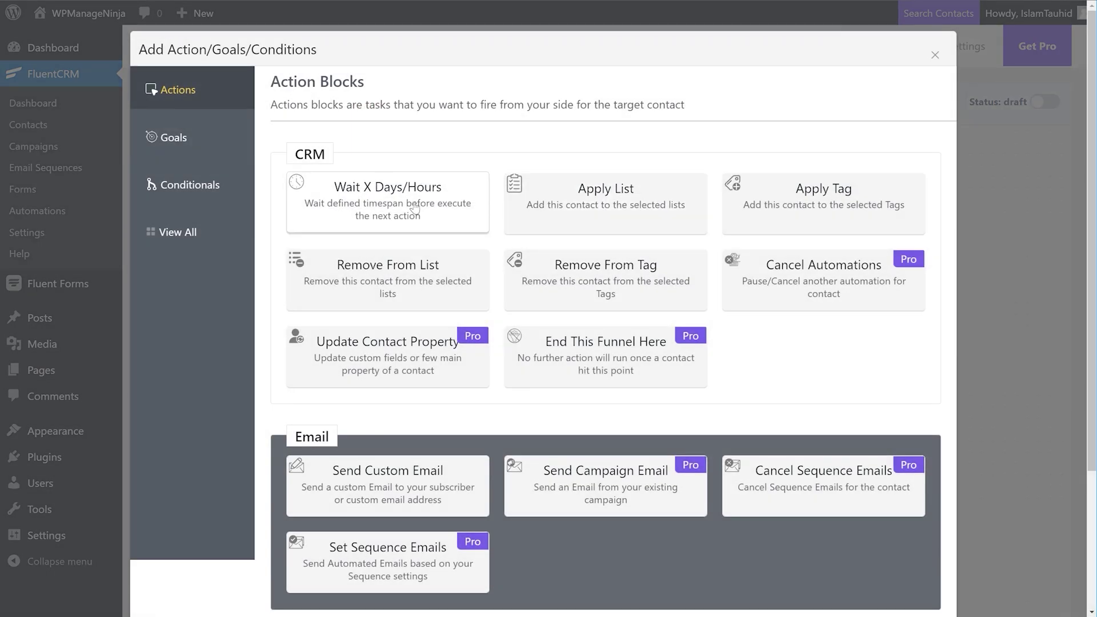
pyautogui.click(390, 486)
pyautogui.scroll(-2, 390, 481)
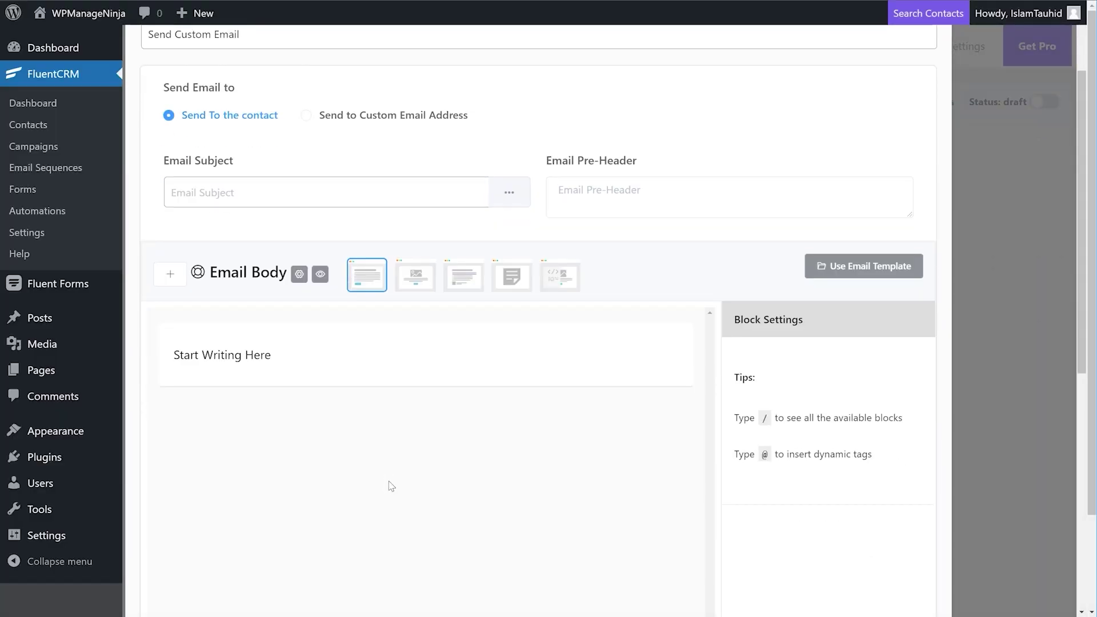
pyautogui.click(364, 363)
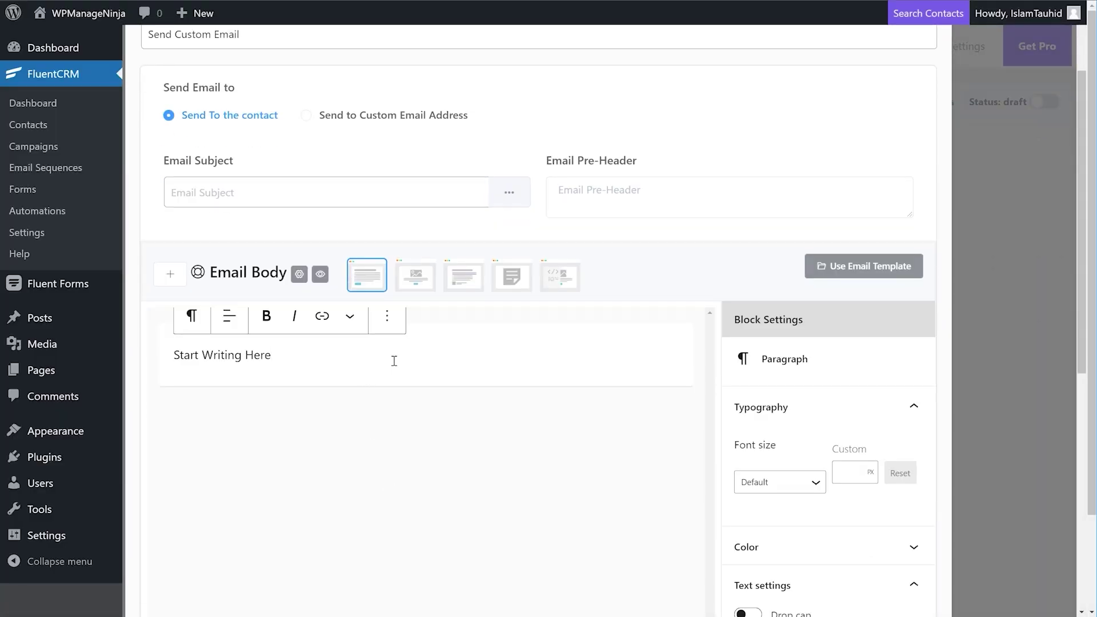
pyautogui.click(826, 264)
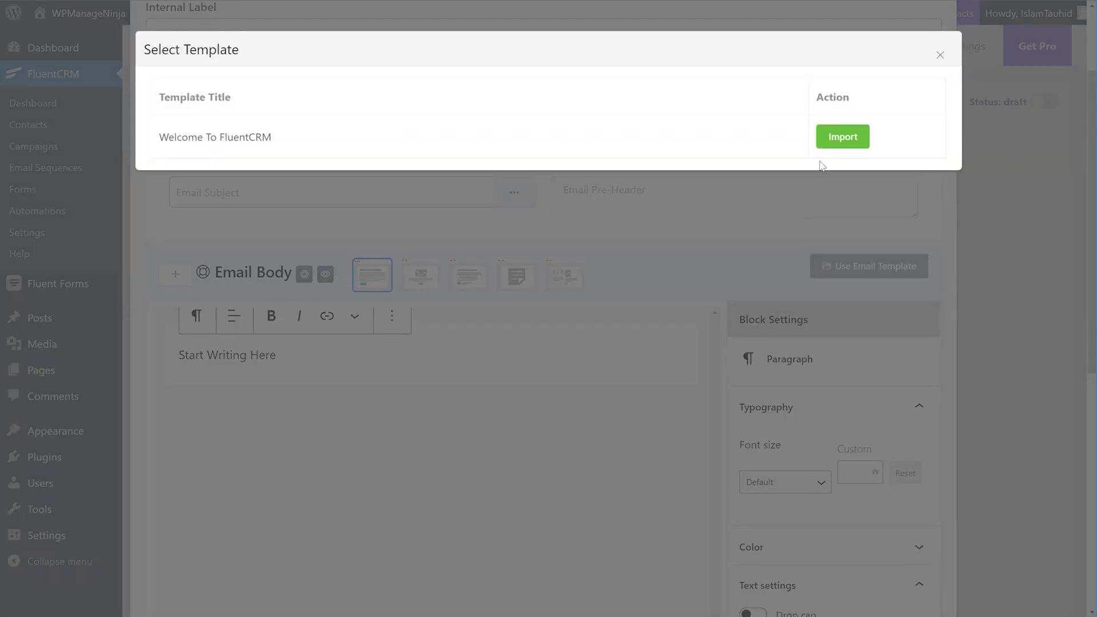
pyautogui.click(830, 140)
pyautogui.scroll(-7, 892, 107)
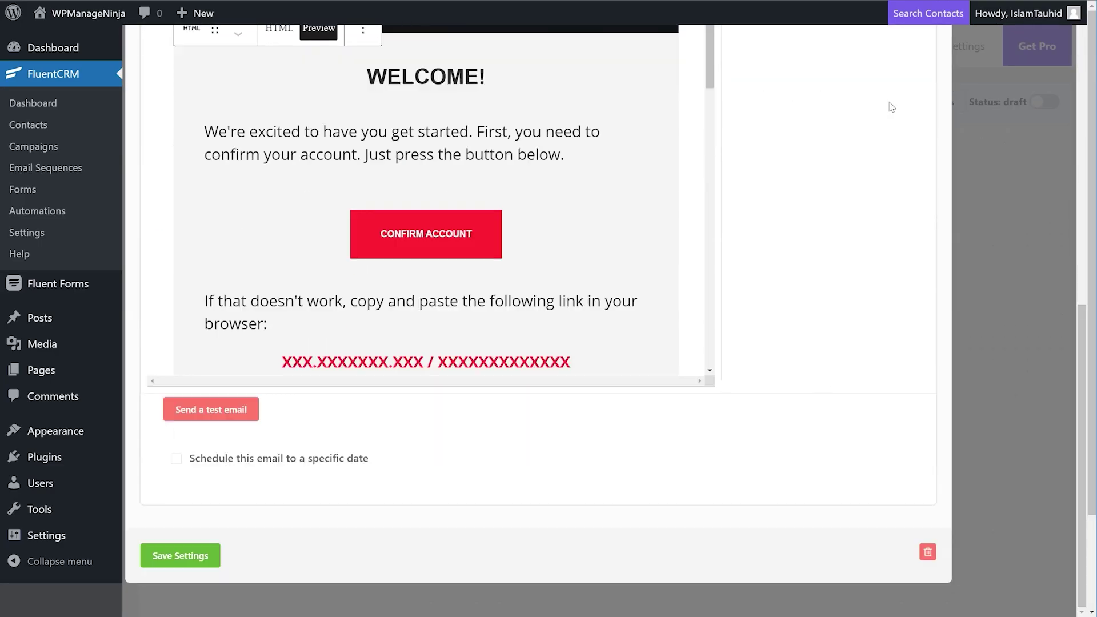
pyautogui.click(168, 558)
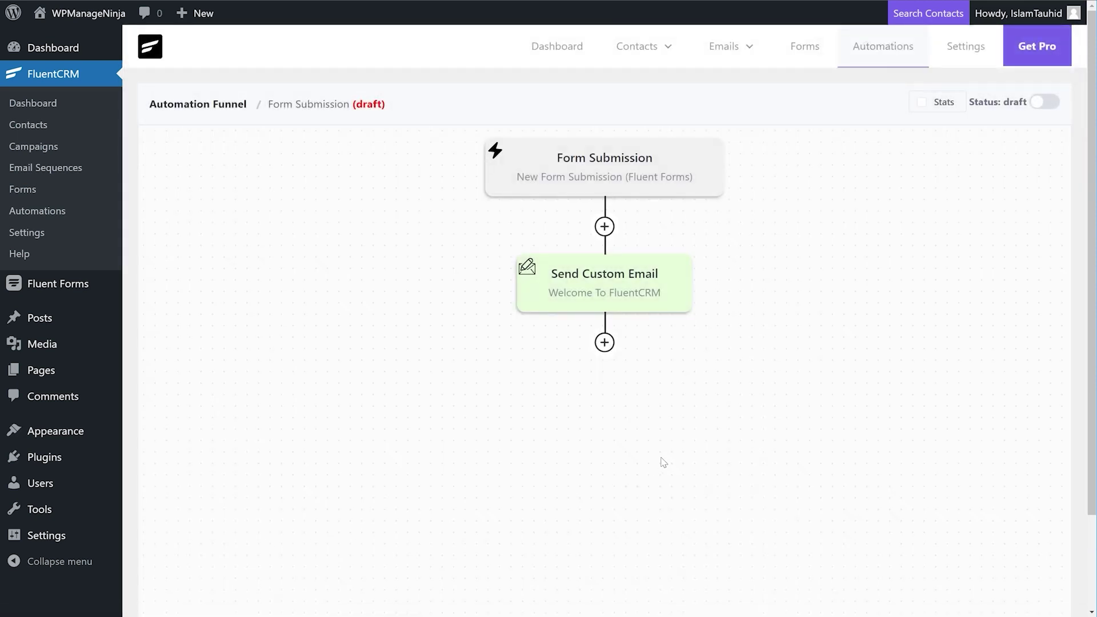
pyautogui.click(1043, 102)
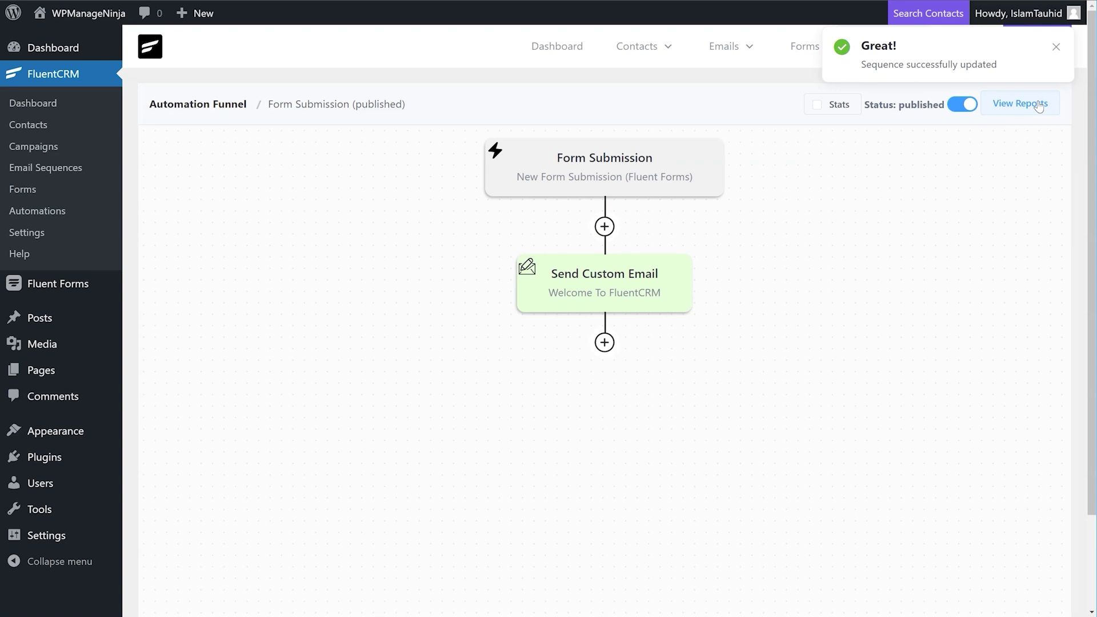